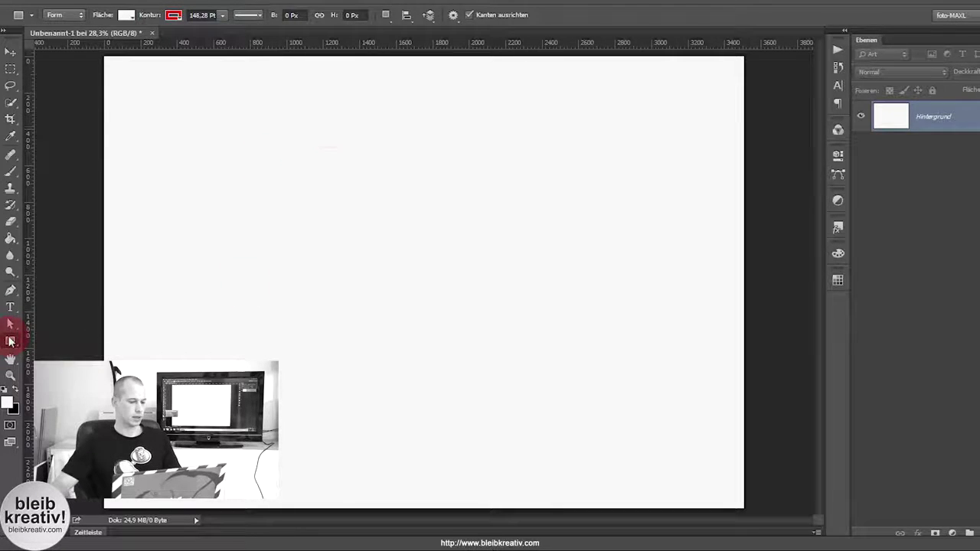
Step: Draw a tall 1245 × 2214 px rectangle and change its outline from red to black
drag(248, 80, 511, 455)
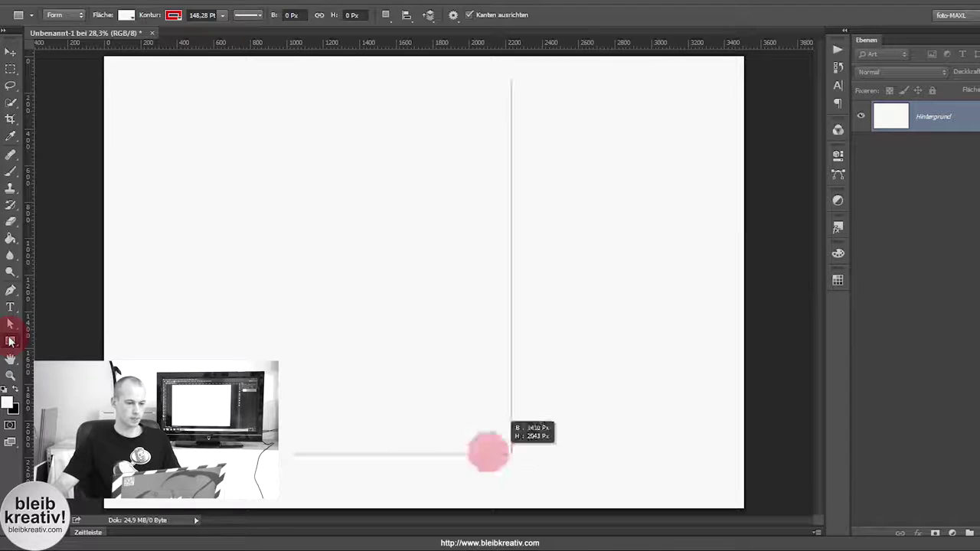
drag(253, 81, 480, 483)
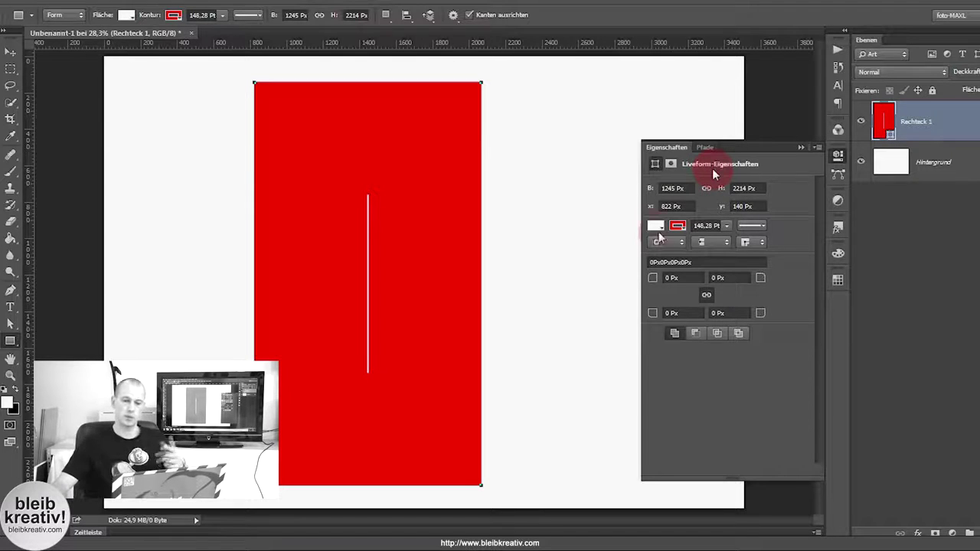
click(656, 226)
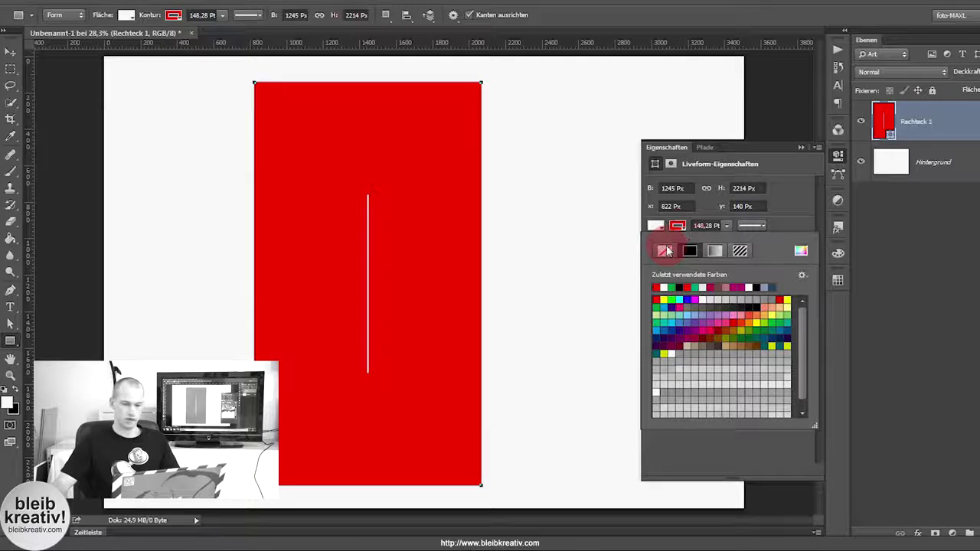
click(678, 287)
click(726, 229)
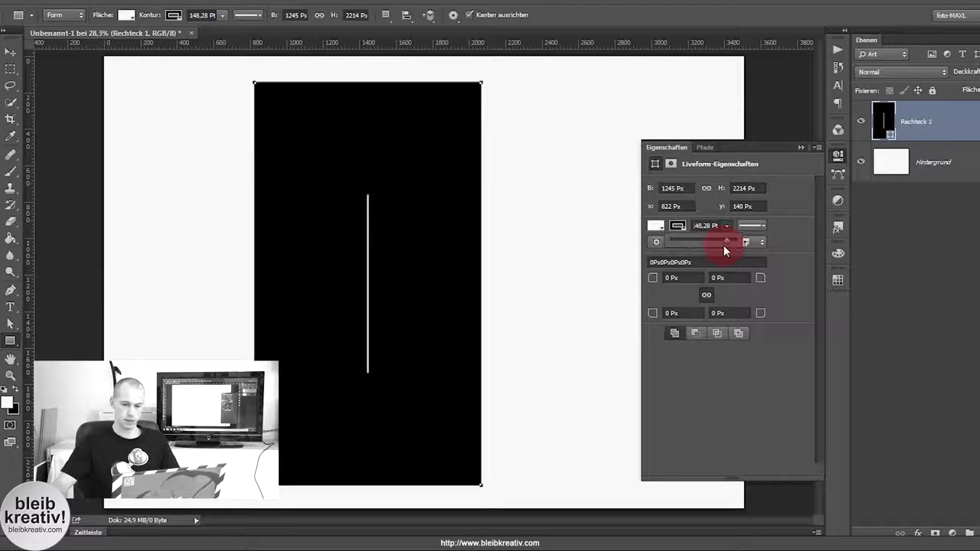
Step: Thin the rectangle's outline and give its corners a 172 px radius
drag(723, 245, 693, 240)
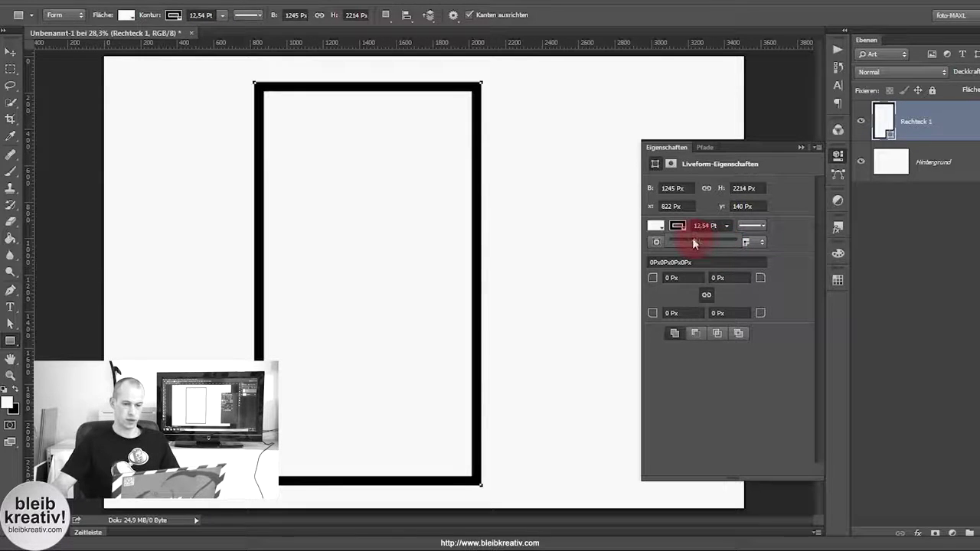
drag(693, 244, 713, 244)
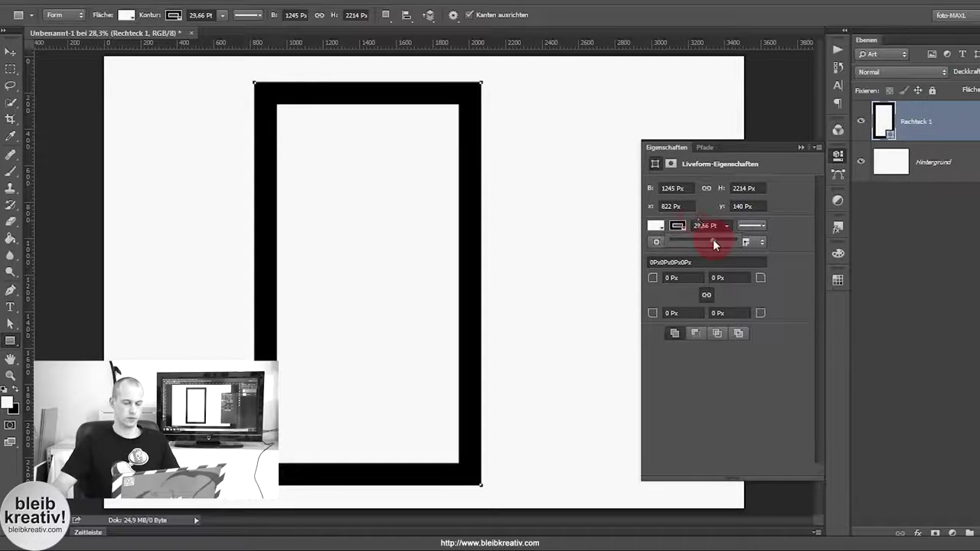
key(Tab)
text(172)
key(Return)
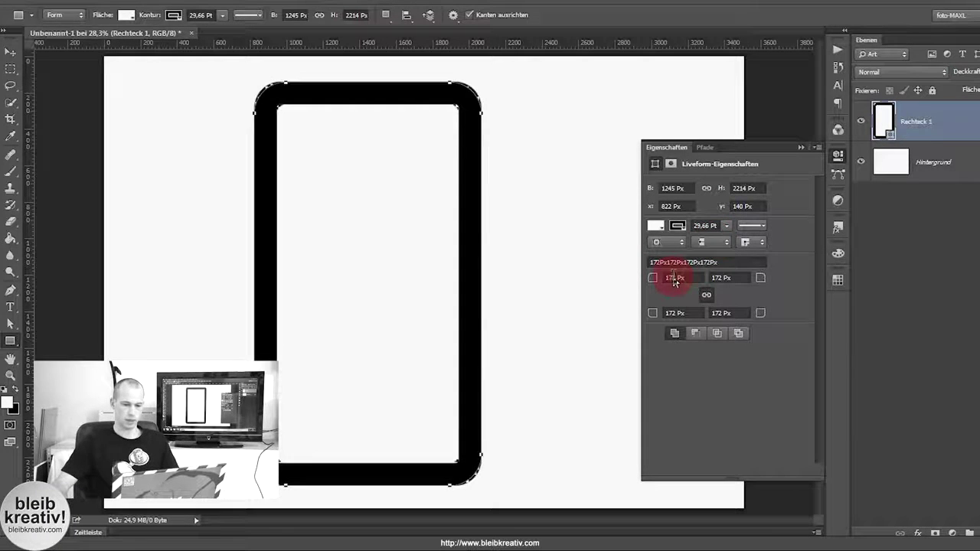
Step: Fill the rounded rectangle with solid black
scroll(672, 277, down, 6)
scroll(673, 279, down, 1)
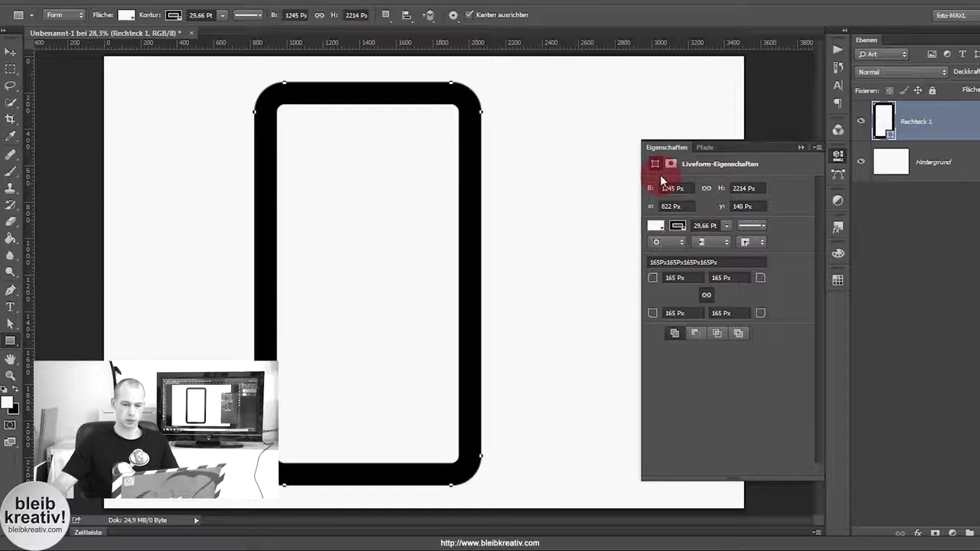
click(655, 225)
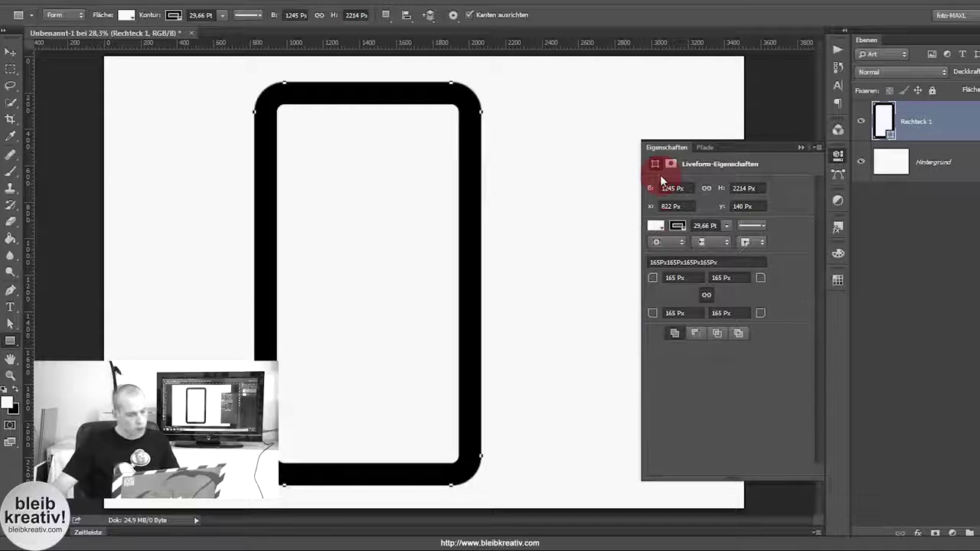
click(691, 250)
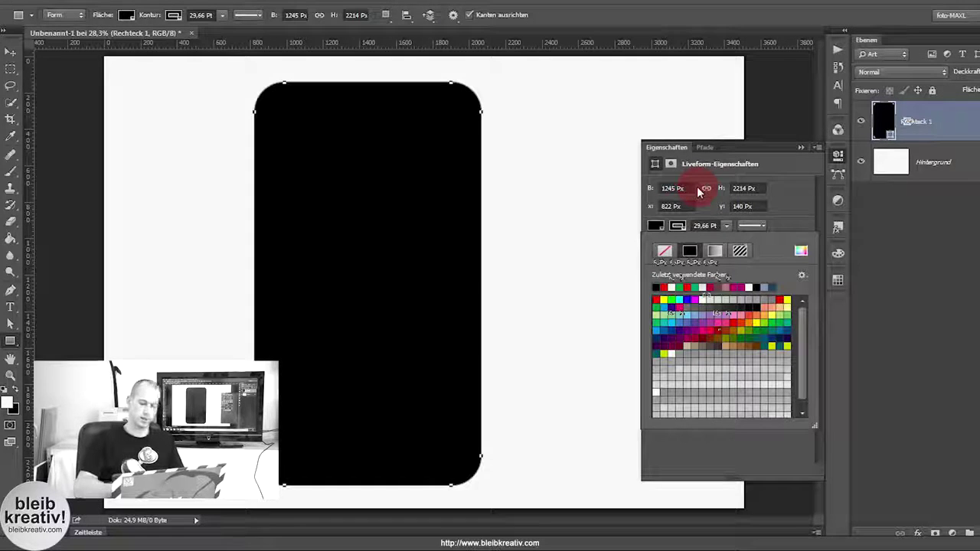
Step: Rename the rectangle layer to Körper and duplicate it with Ctrl+J
click(698, 191)
double_click(916, 121)
text(Körper)
key(Return)
key(ctrl+j)
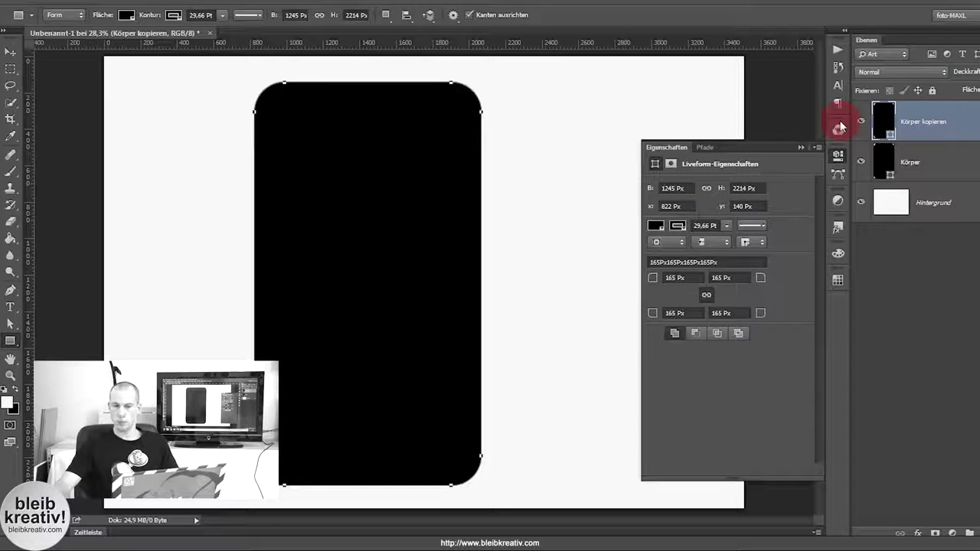
Step: Widen the original Körper layer to 1300 px beneath the copy
click(651, 191)
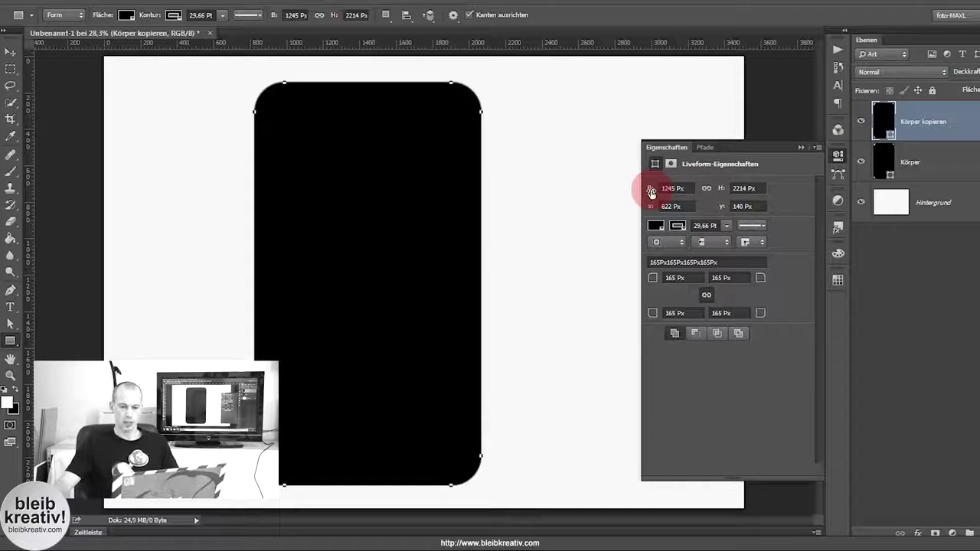
click(650, 192)
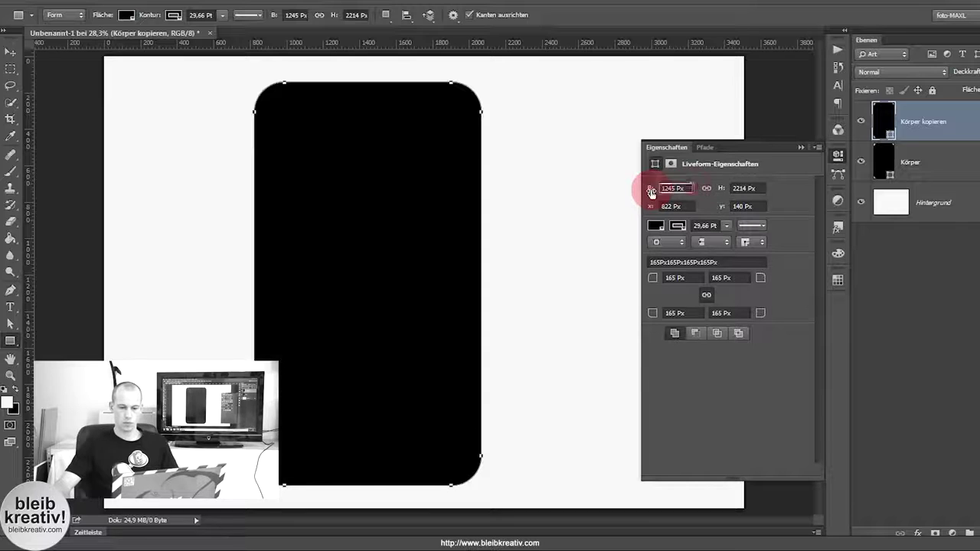
click(675, 192)
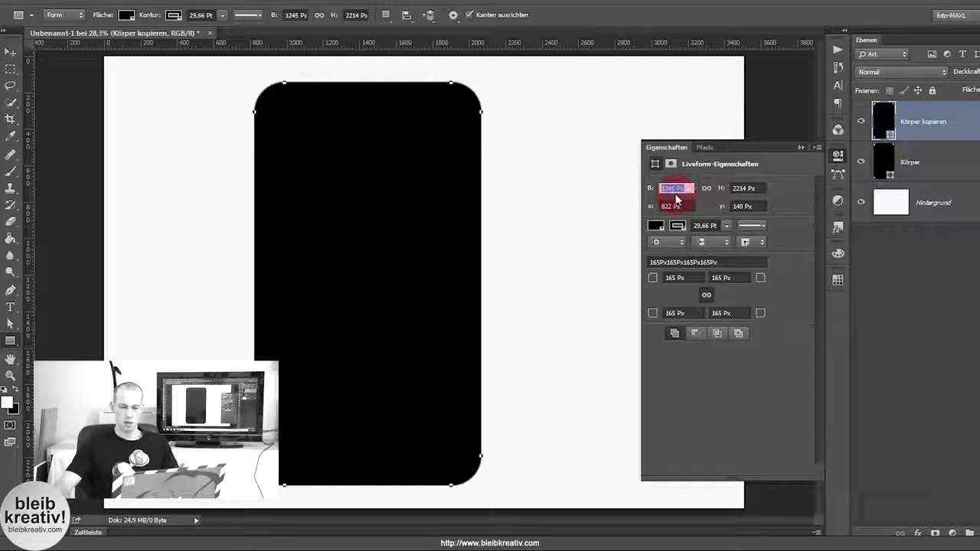
click(883, 161)
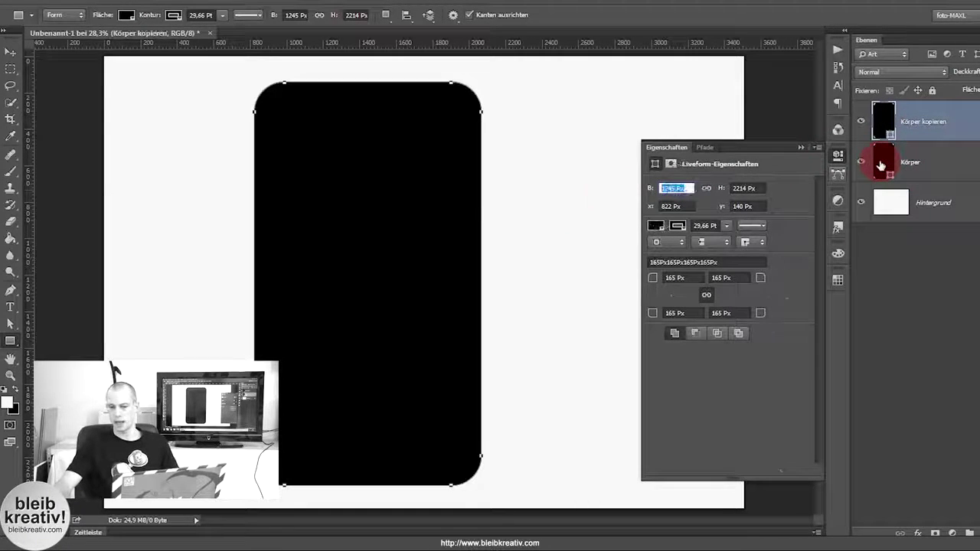
click(866, 167)
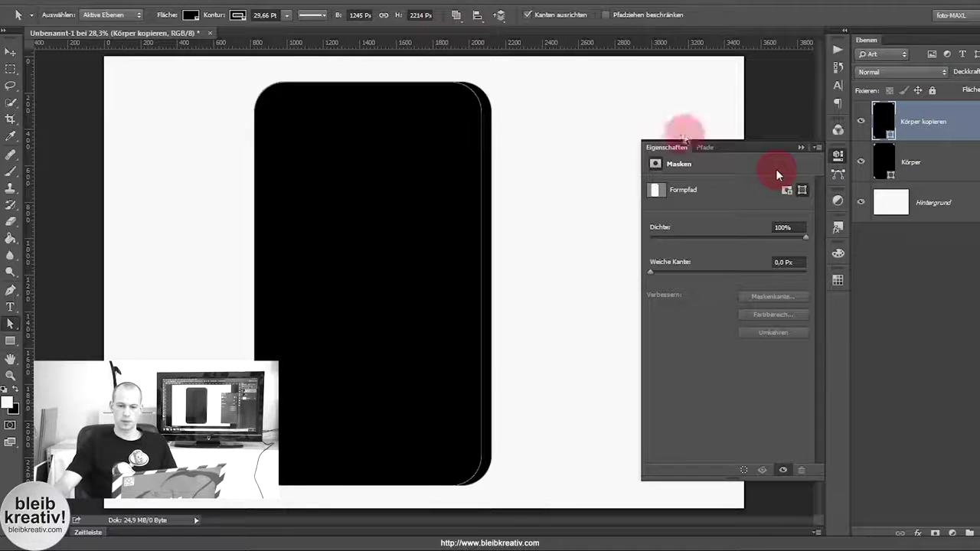
Step: Rename the copy to display, with a white fill and no outline
double_click(928, 121)
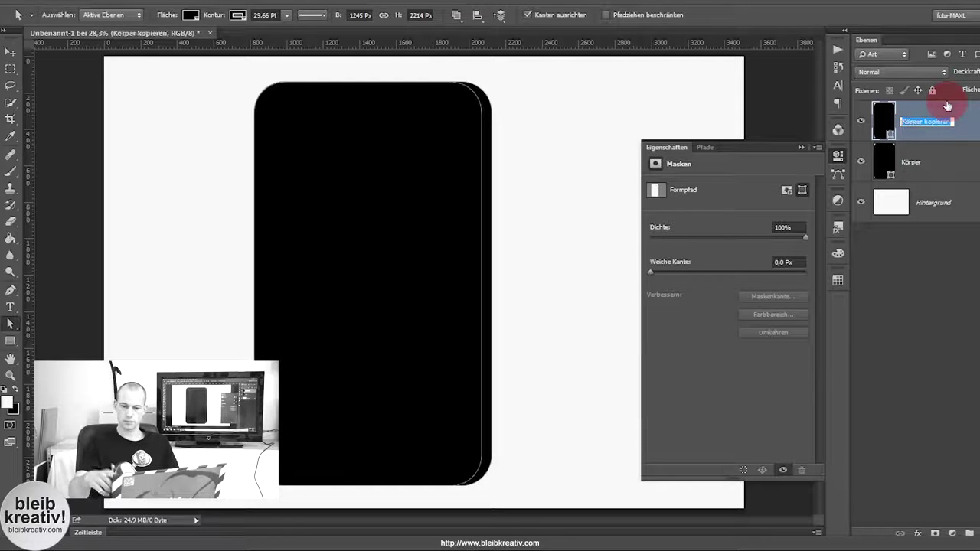
text(display)
key(Return)
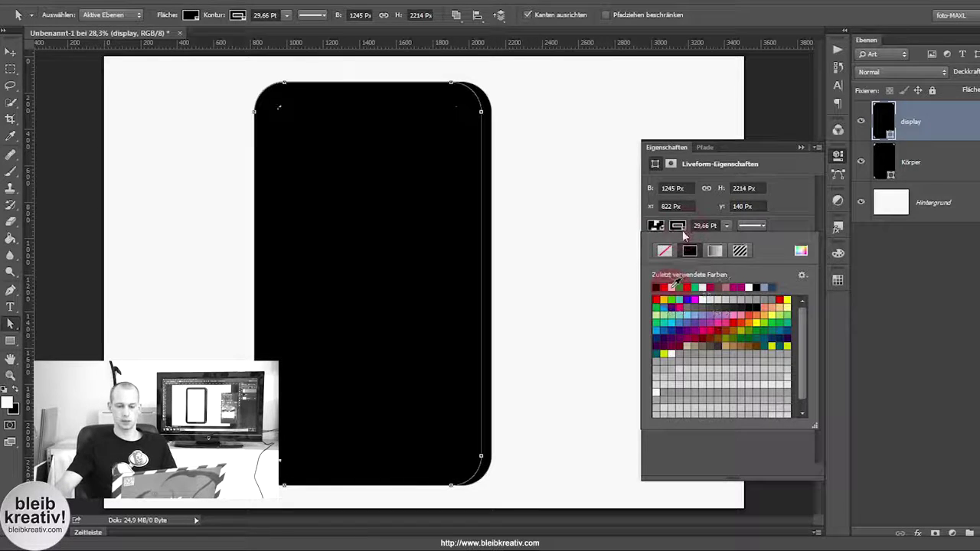
click(672, 287)
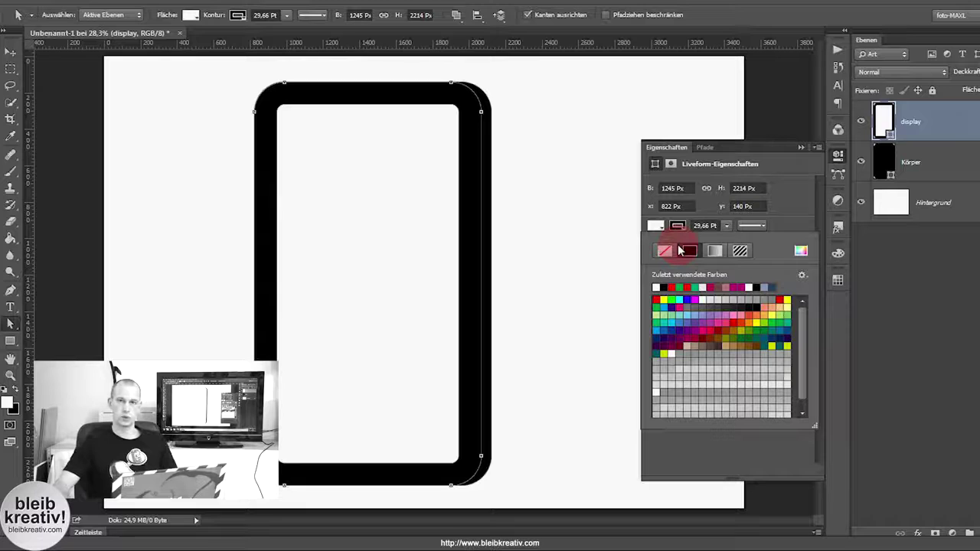
click(664, 250)
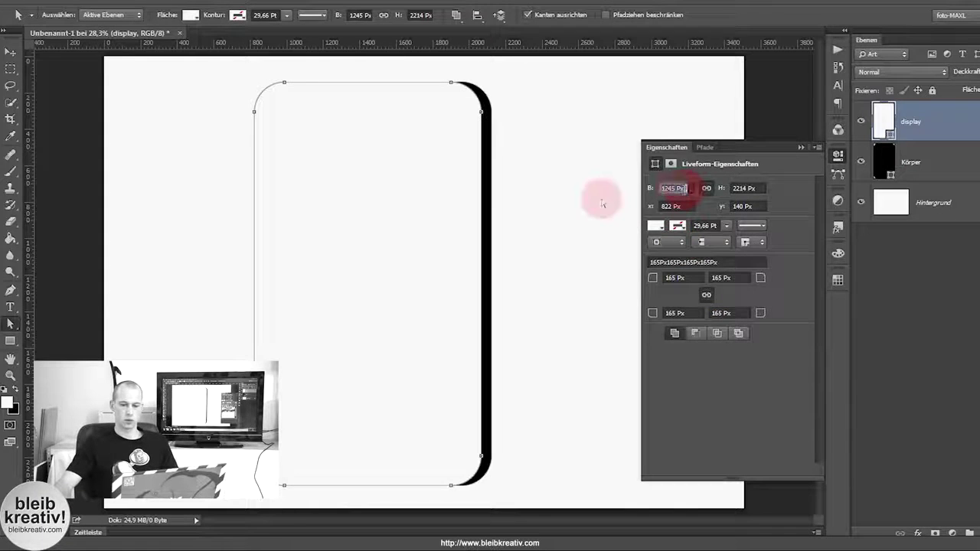
Step: Make the display 1000 px wide, move it inside the black body, and give it 85 px corners
click(683, 189)
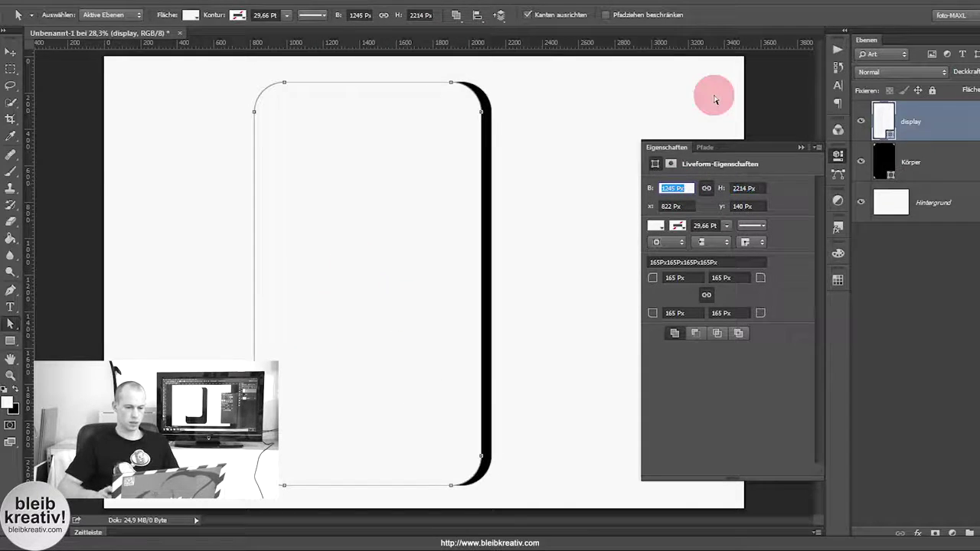
text(1000)
key(Tab)
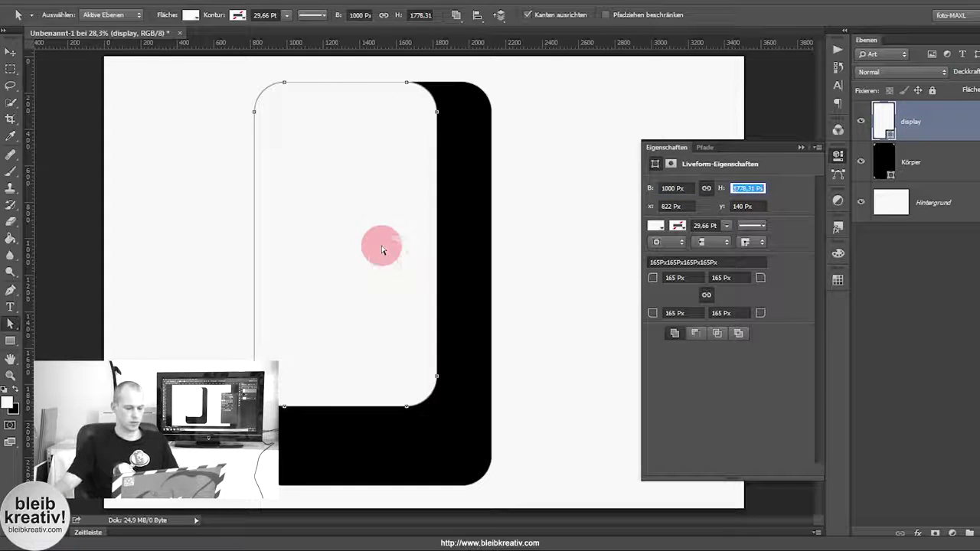
click(295, 176)
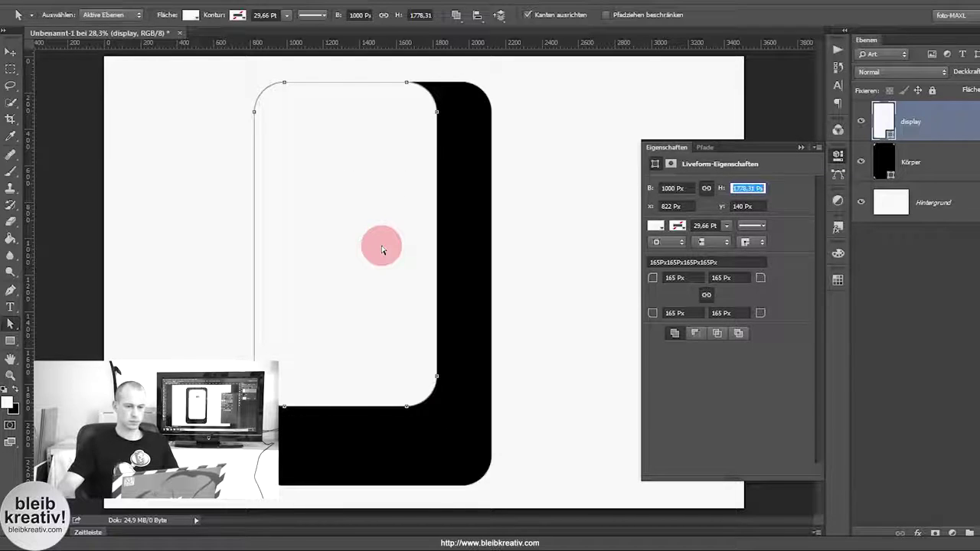
drag(383, 249, 403, 199)
drag(649, 278, 647, 278)
text(85)
key(Return)
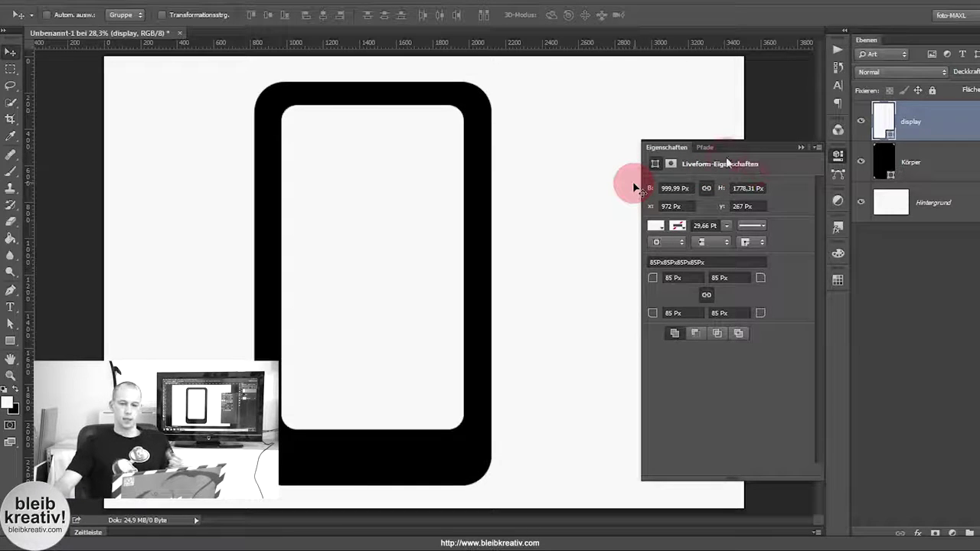
Step: Select Körper with the Hintergrund background layer and centre them horizontally on the canvas
click(934, 169)
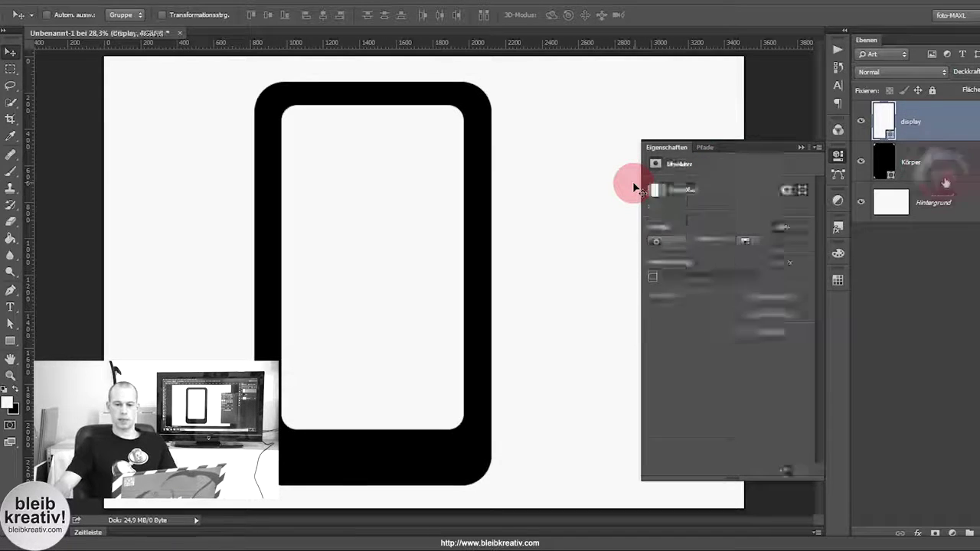
click(938, 170)
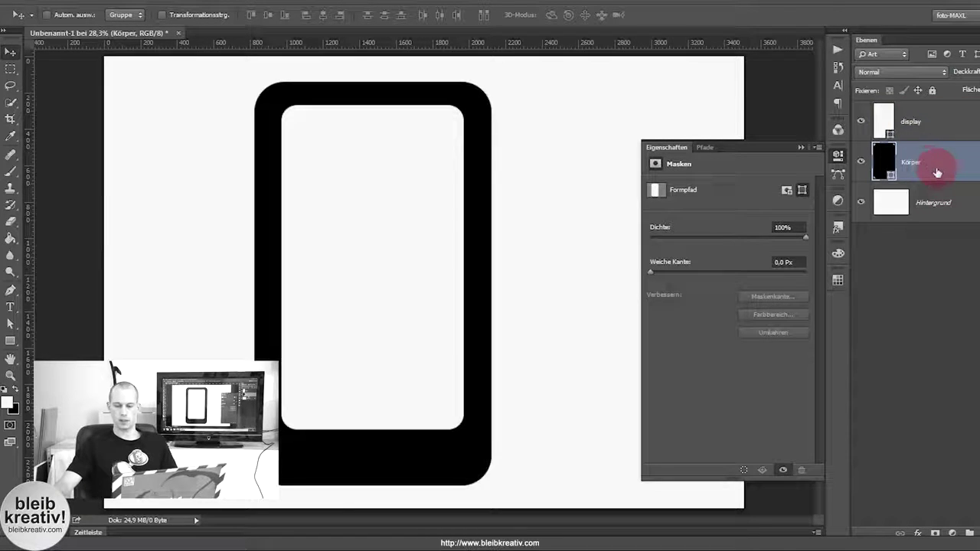
click(956, 202)
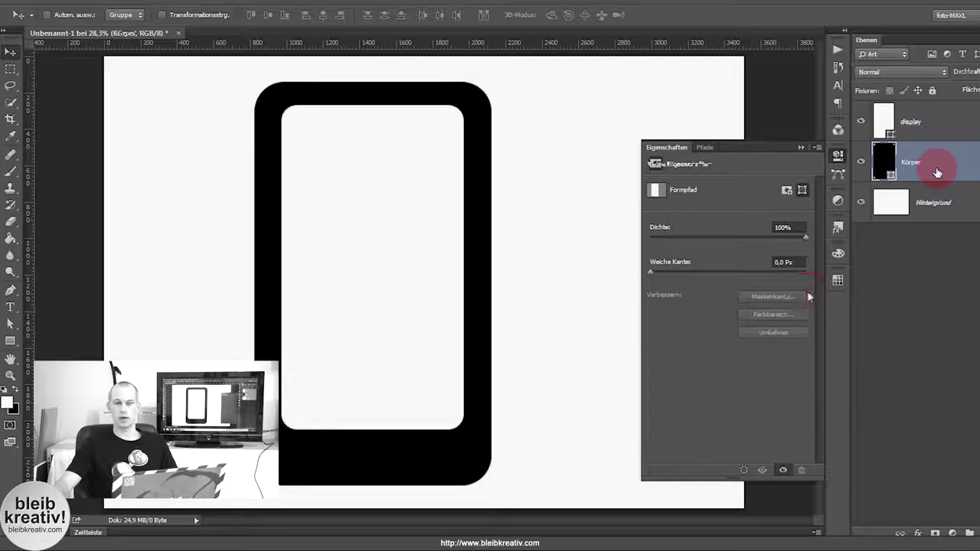
key(ctrl+alt+a)
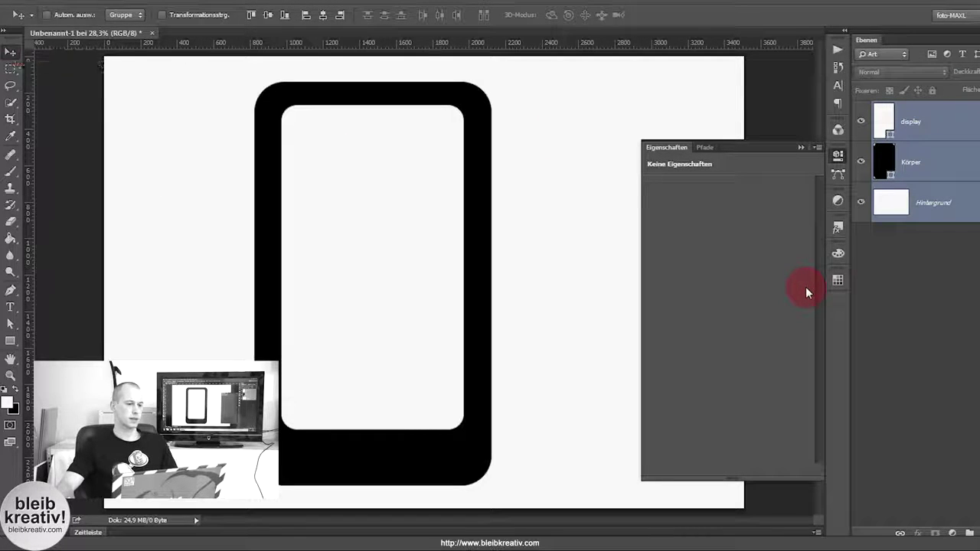
click(267, 15)
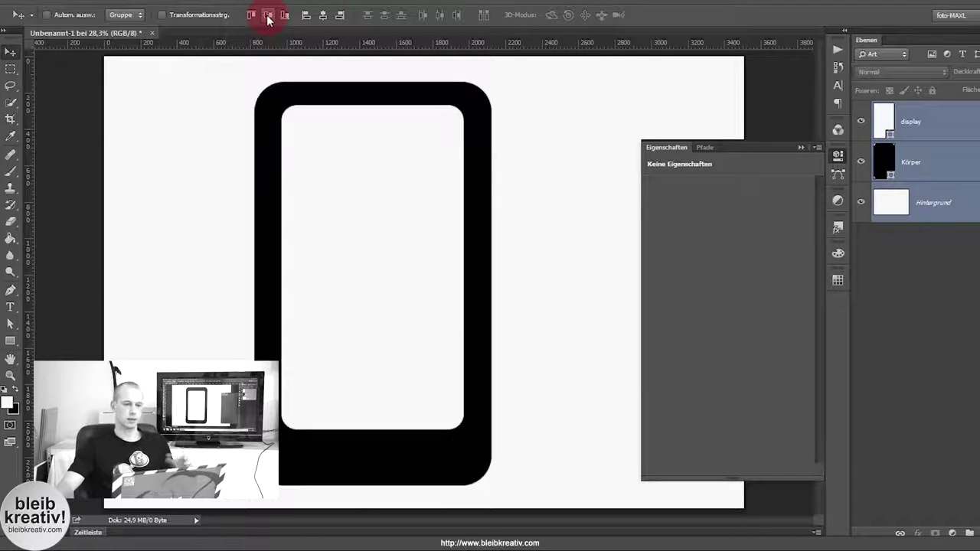
click(323, 15)
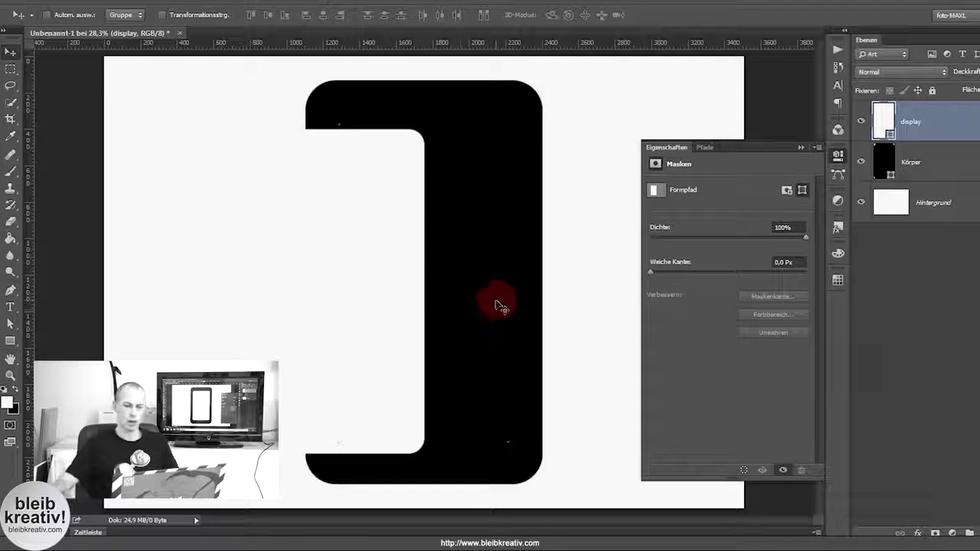
Step: Move the white screen into the body's centre and resize it to 1040.78 × 1850.85 px
drag(502, 306, 455, 270)
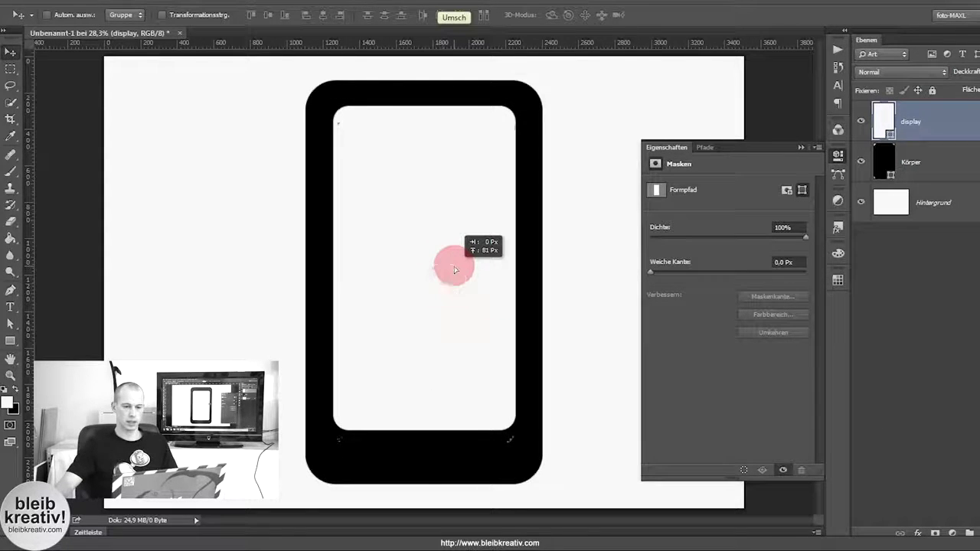
drag(455, 271, 468, 288)
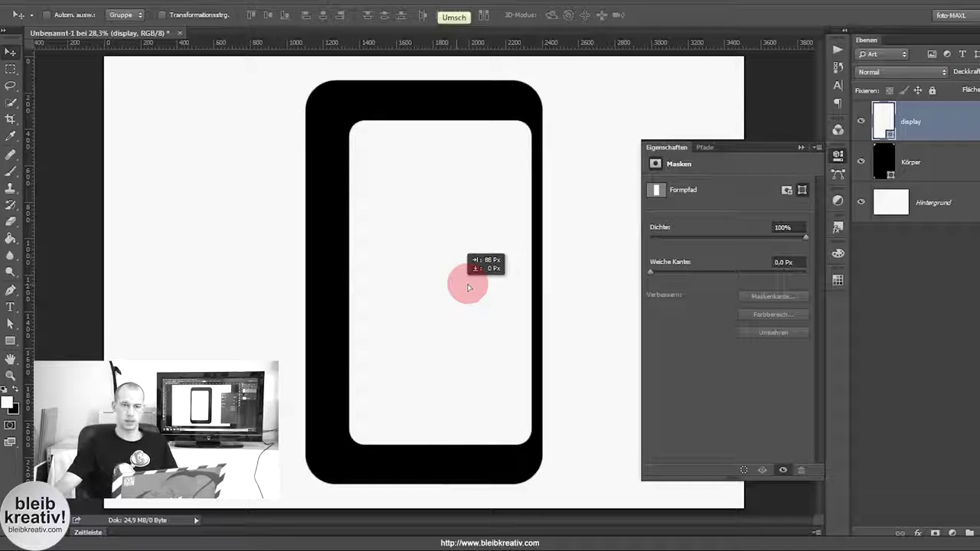
key(ctrl+z)
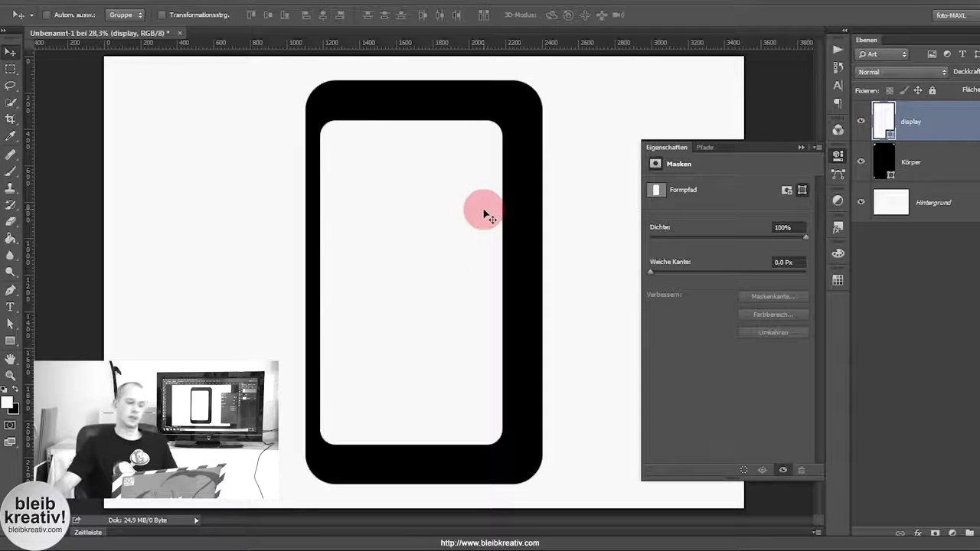
key(ctrl+t)
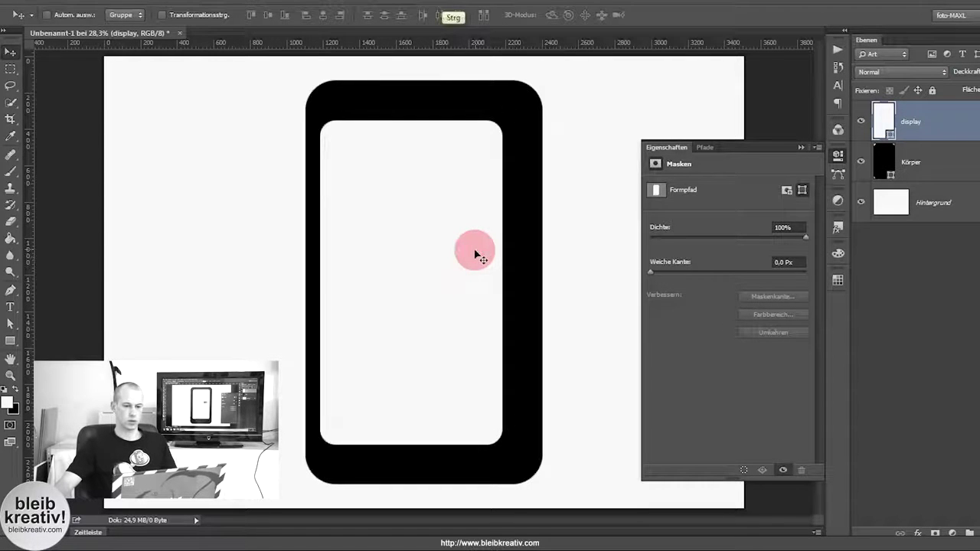
key(Return)
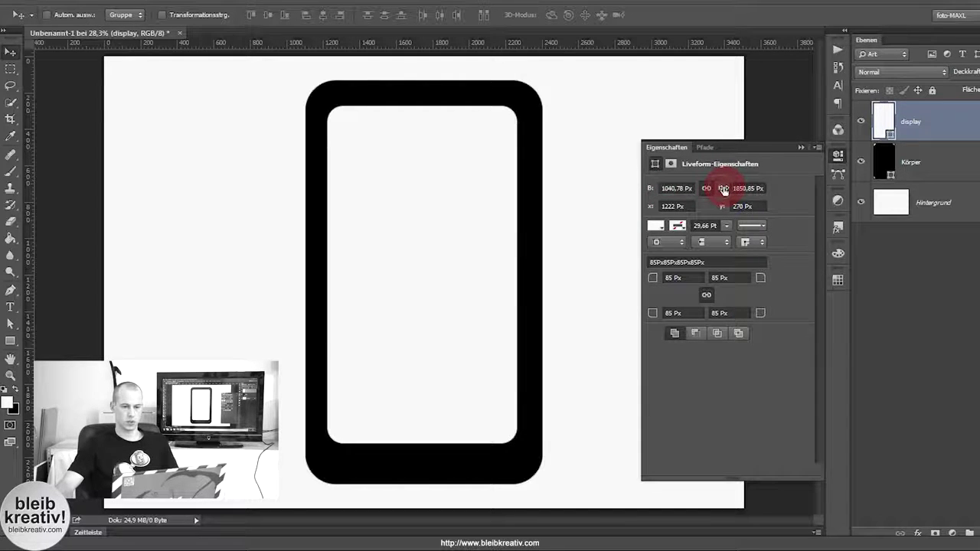
Step: Shrink the white screen proportionally and centre it horizontally against the background layer
drag(723, 189, 707, 193)
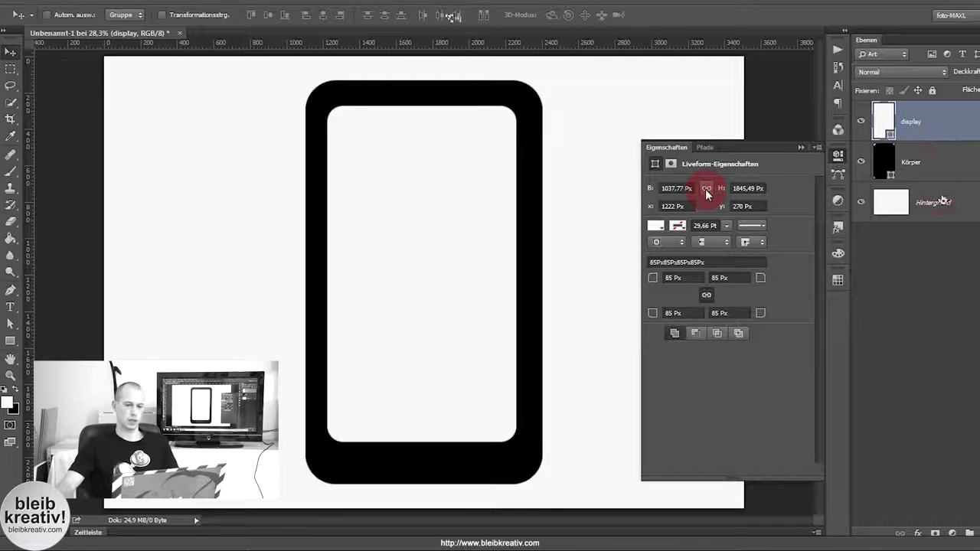
ctrl+click(933, 202)
click(322, 15)
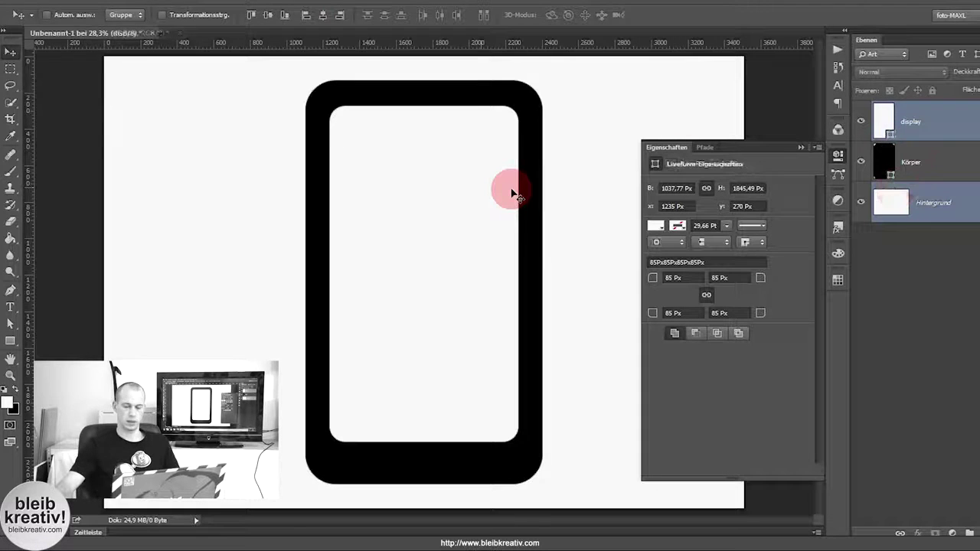
click(10, 341)
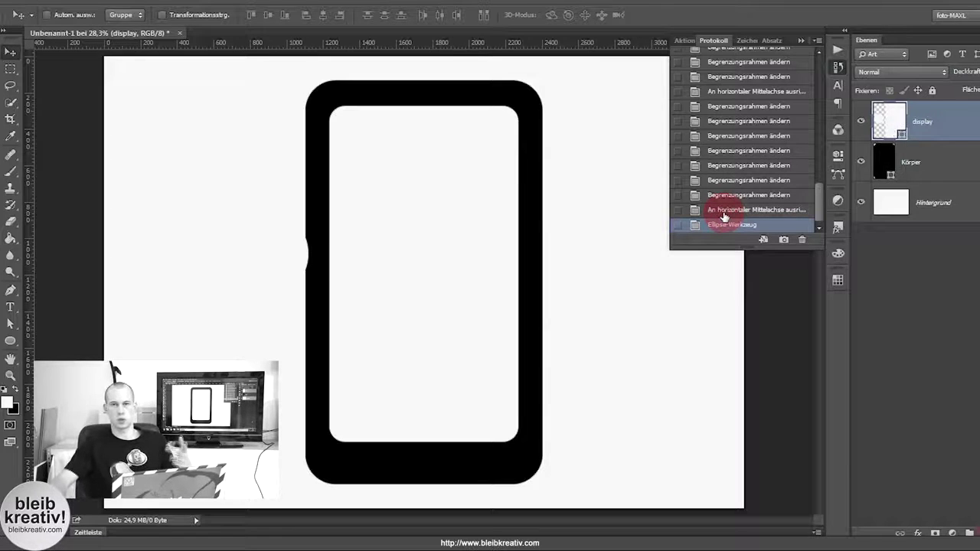
Step: Create a new empty layer for the home button
key(ctrl+shift+alt+n)
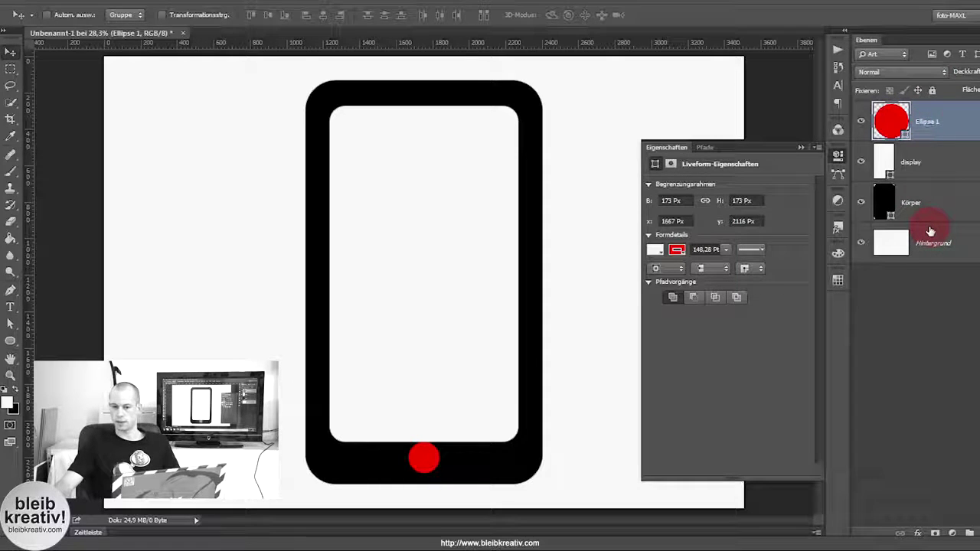
Step: Rename the circle layer Kreis and nudge it into the centre of the bottom black strip
text(Kn)
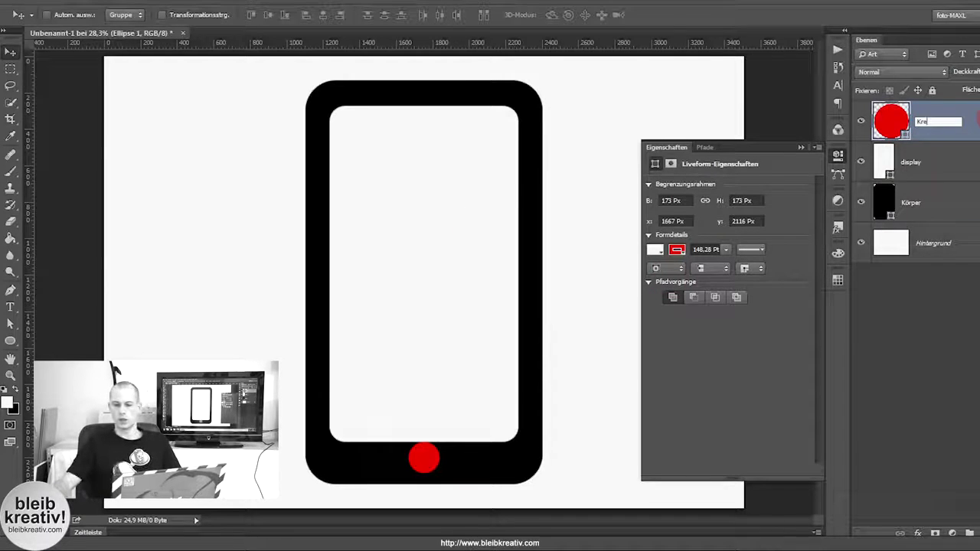
text(s)
key(Return)
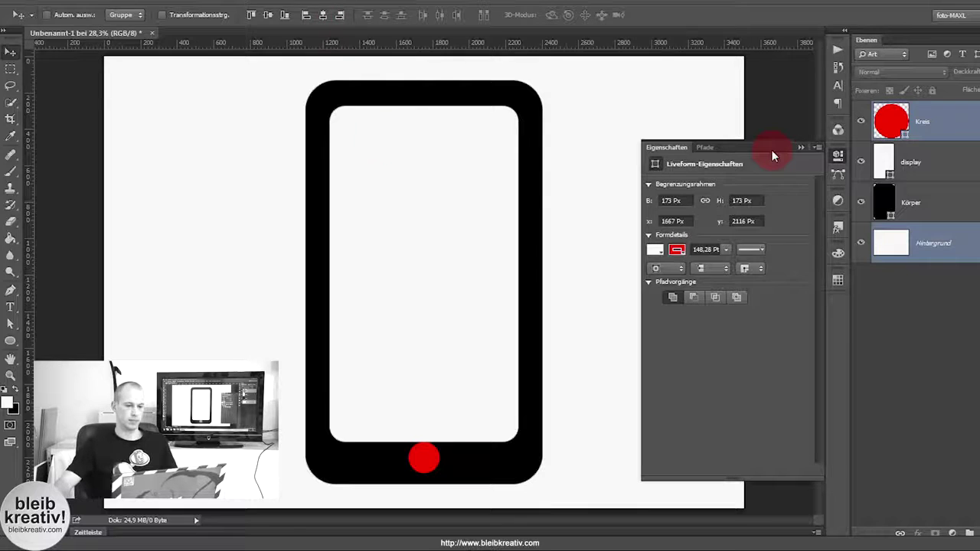
click(926, 134)
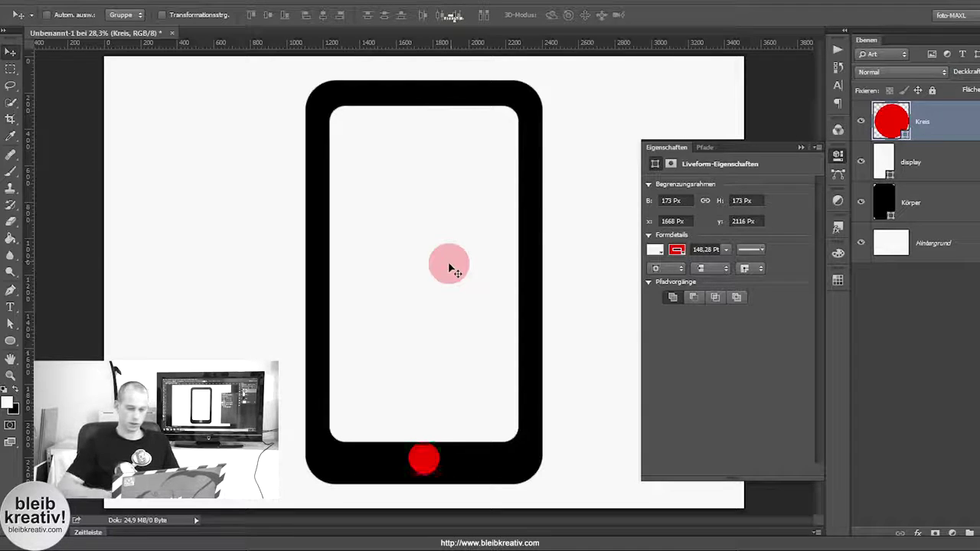
drag(450, 267, 411, 358)
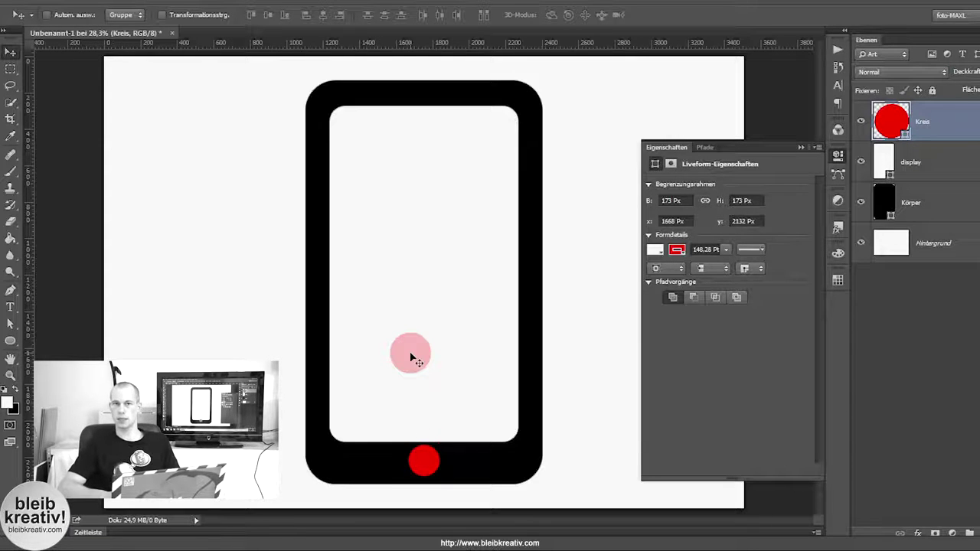
key(shift+Up)
key(shift+Up)
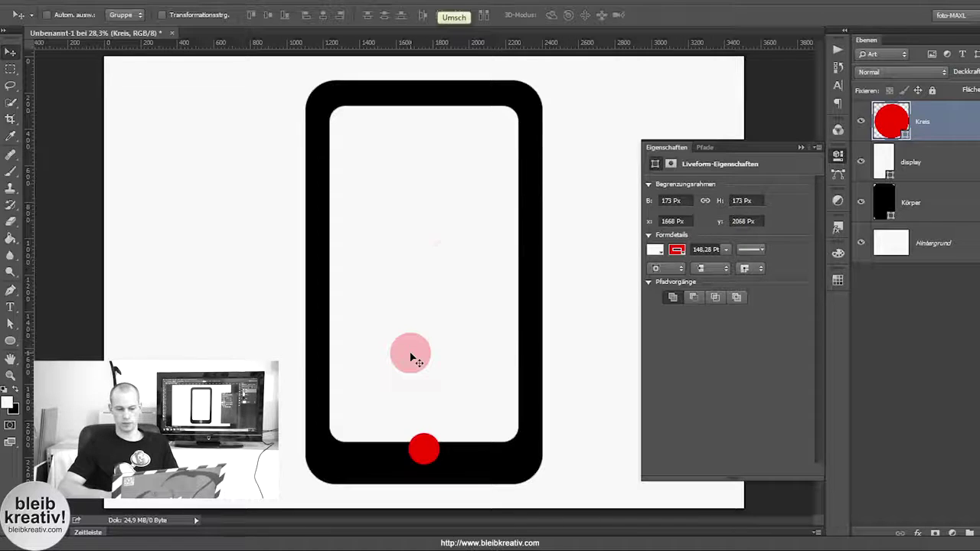
key(shift+Down)
key(shift+Down)
key(shift+Down)
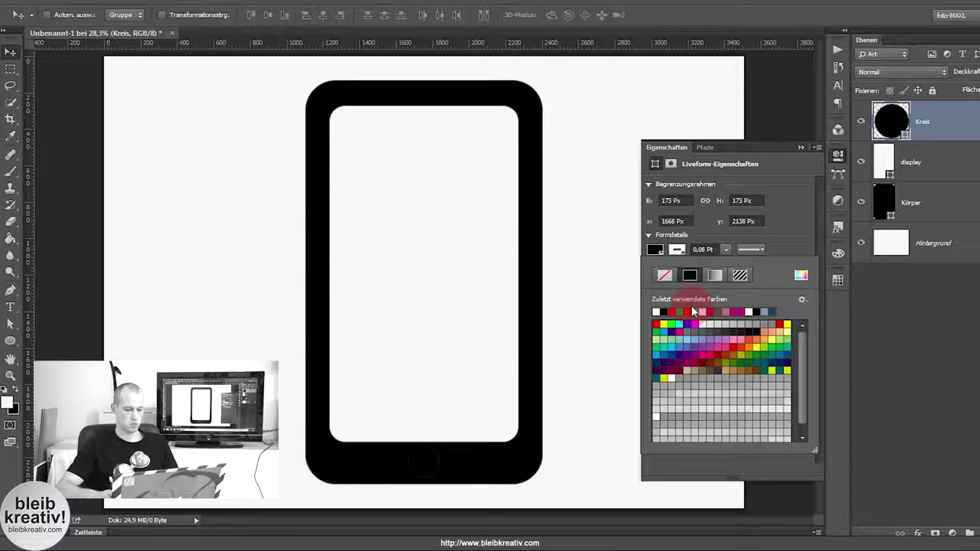
click(418, 354)
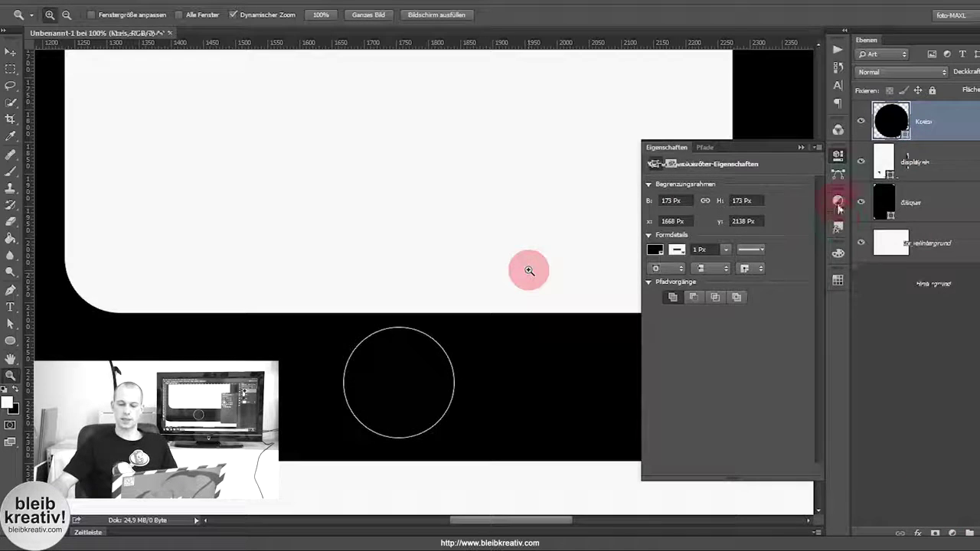
Step: On a new layer, draw a rounded square centred inside the home button circle
key(ctrl+shift+alt+n)
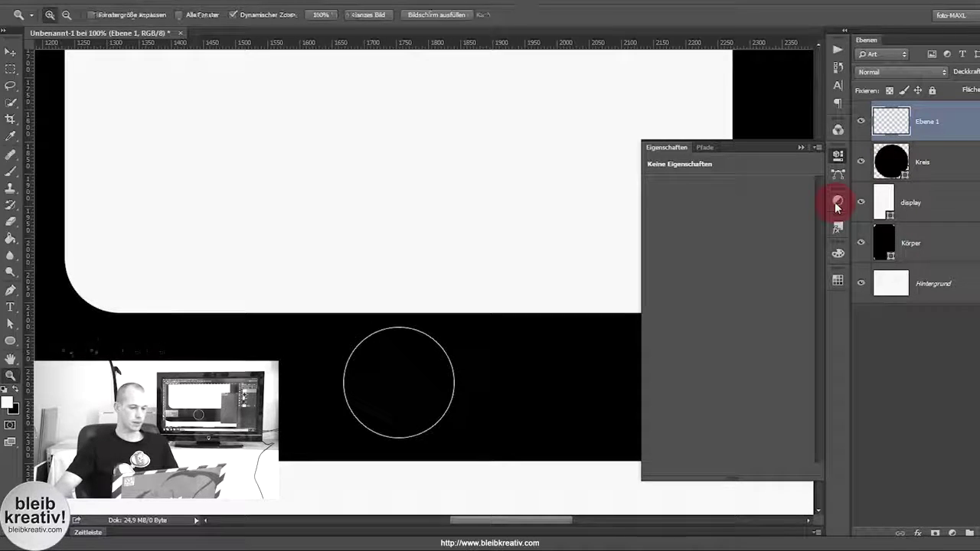
key(u)
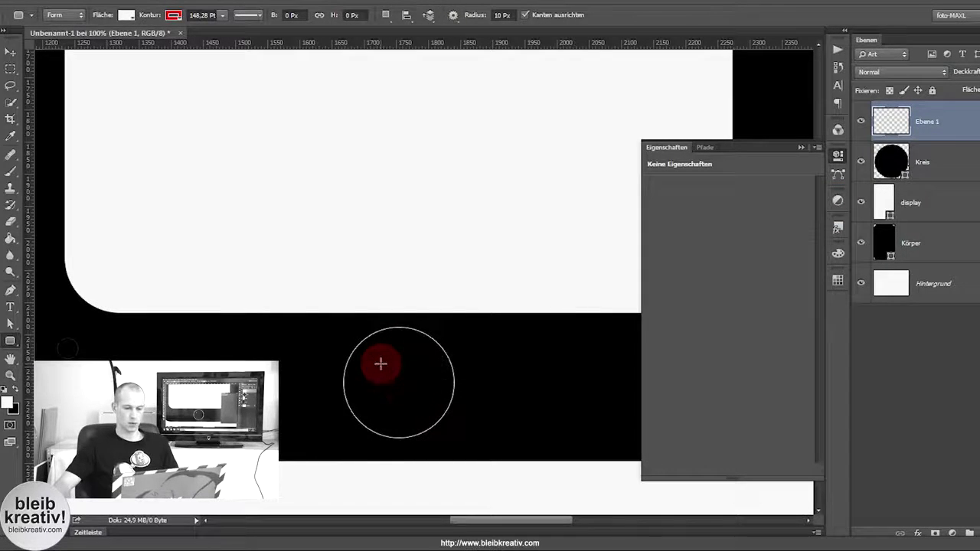
drag(380, 363, 427, 412)
key(ctrl+z)
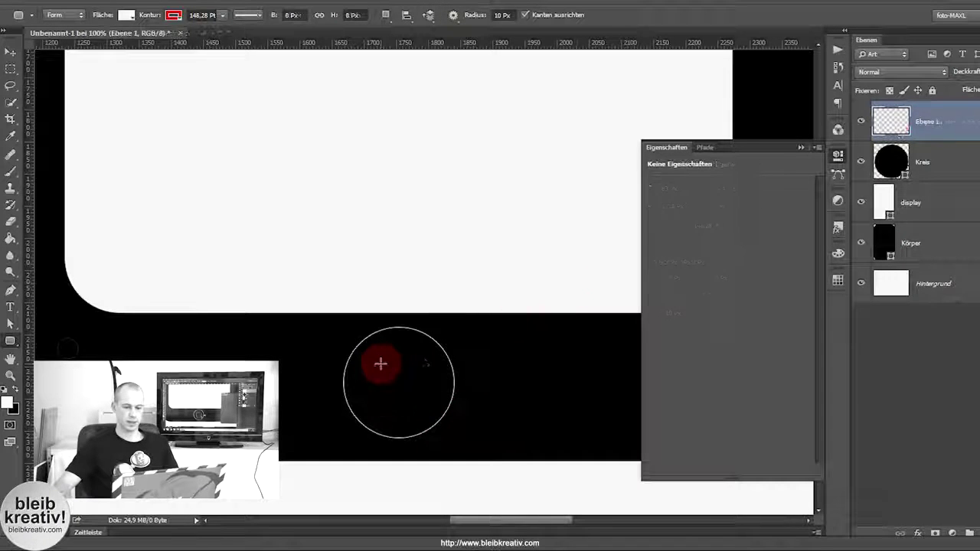
drag(383, 360, 427, 411)
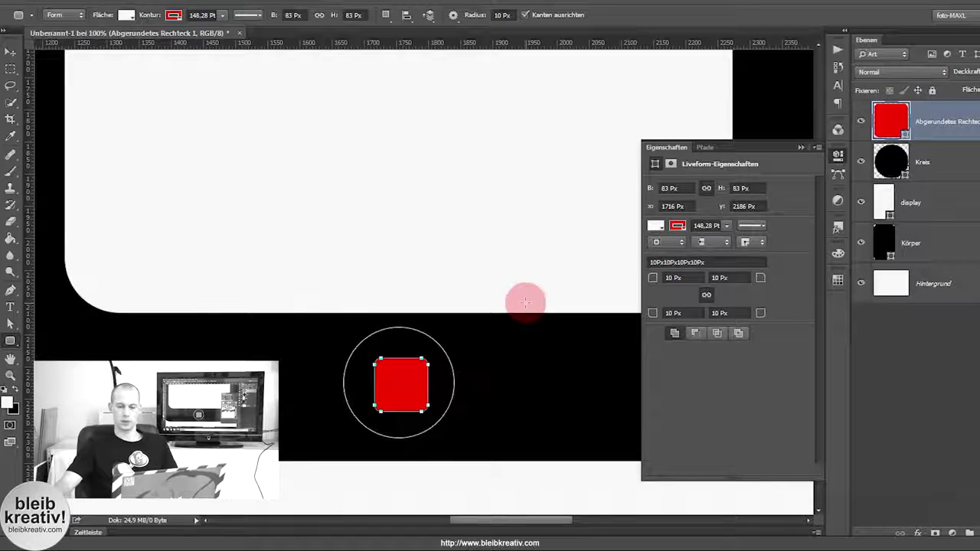
Step: Give the rounded square a white outline 2 px wide
click(677, 225)
click(689, 252)
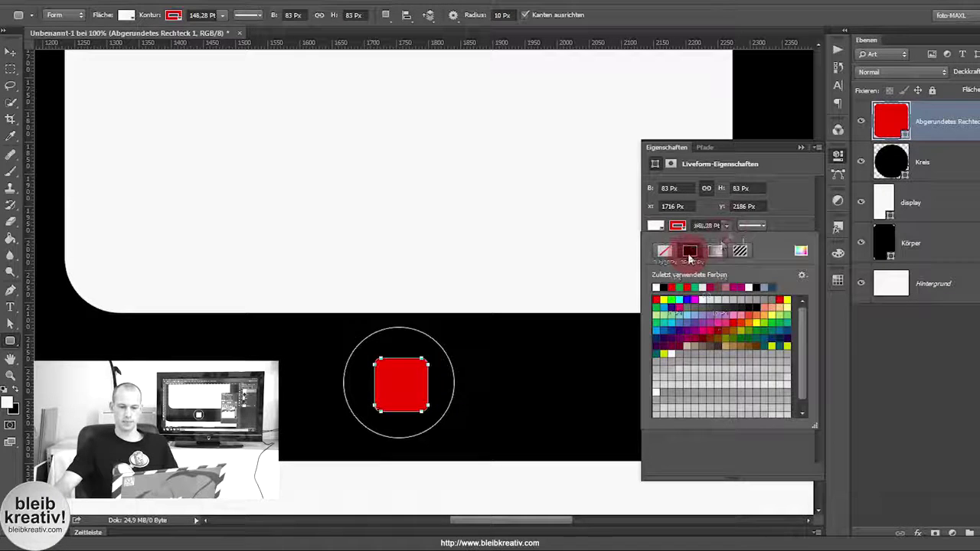
click(712, 225)
double_click(714, 225)
key(Tab)
text(2px)
key(Return)
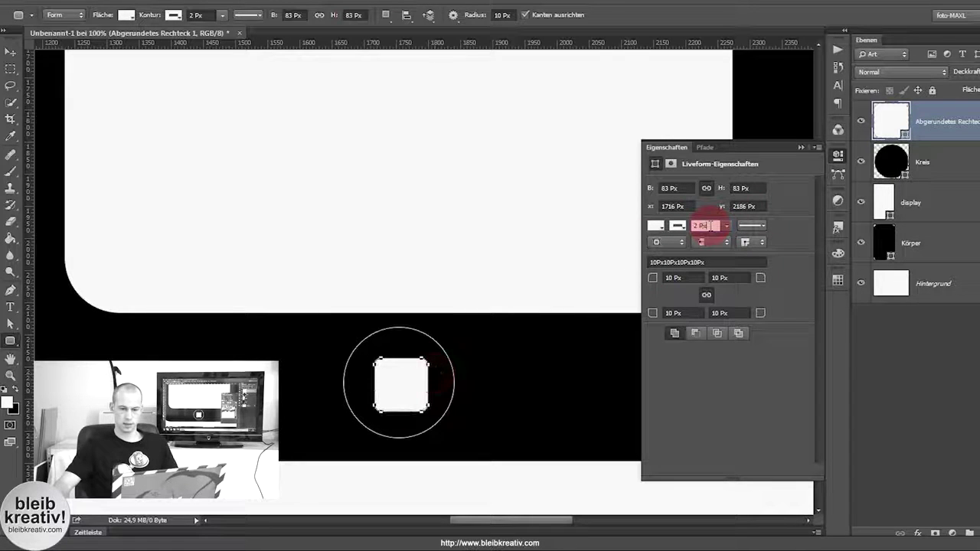
key(v)
click(412, 401)
Step: Nudge the rounded square up and left, then fill it black from the recent colours
key(Up)
key(Up)
key(Up)
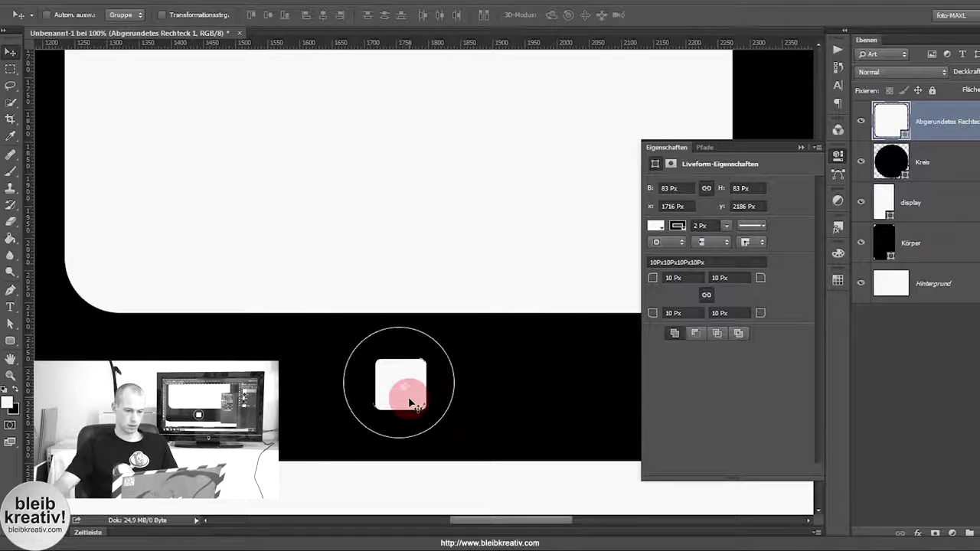
key(Left)
key(Left)
key(Left)
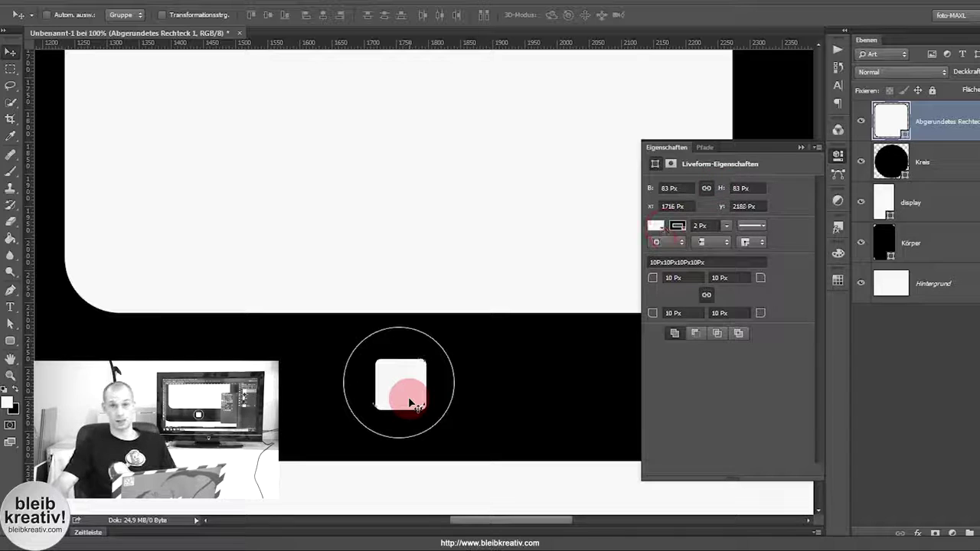
click(656, 225)
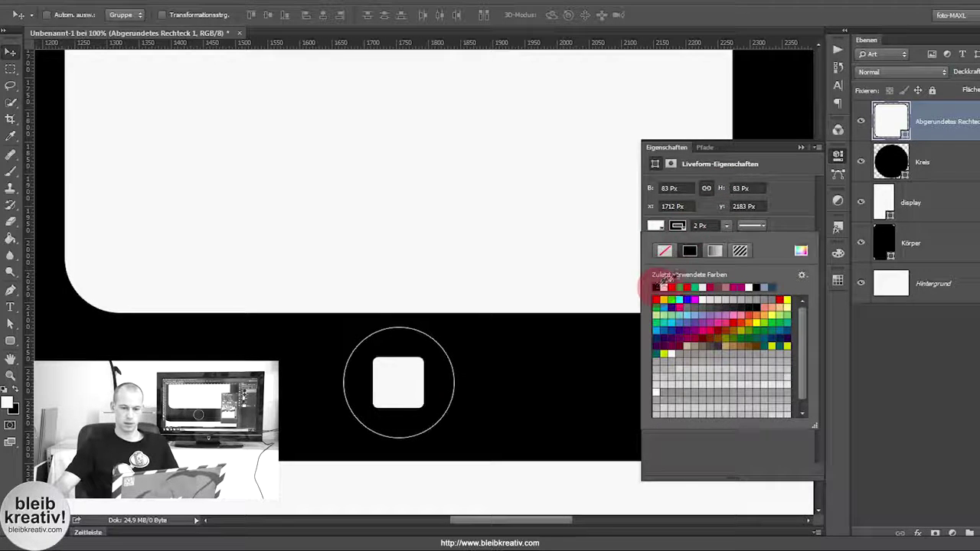
click(658, 285)
click(656, 286)
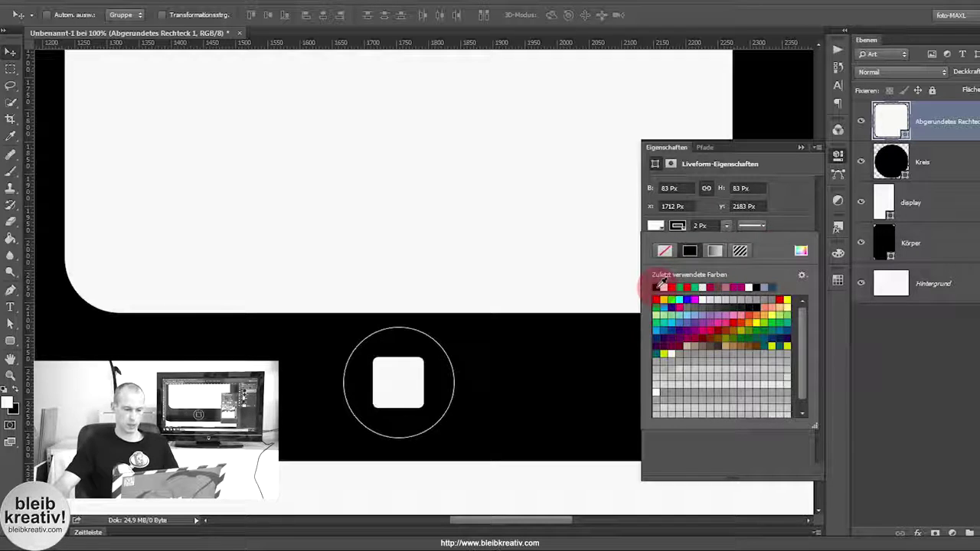
click(698, 178)
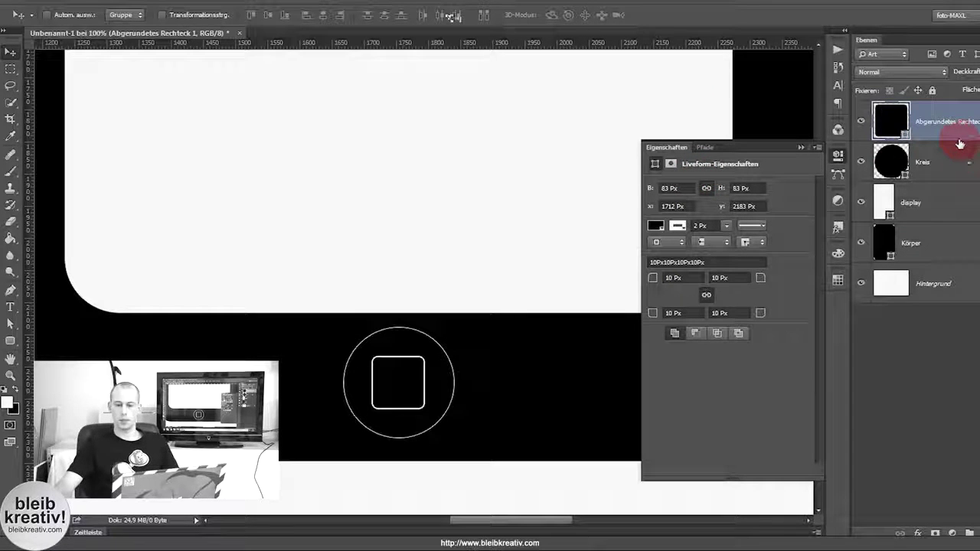
Step: Align the rounded square's horizontal and vertical centres to the Kreis circle, at X 1713, Y 2151
ctrl+click(956, 153)
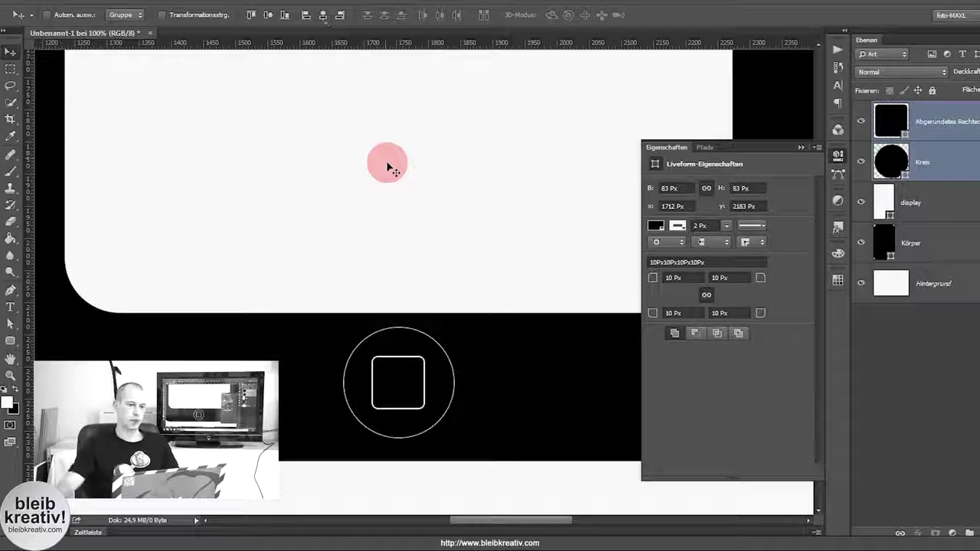
click(324, 18)
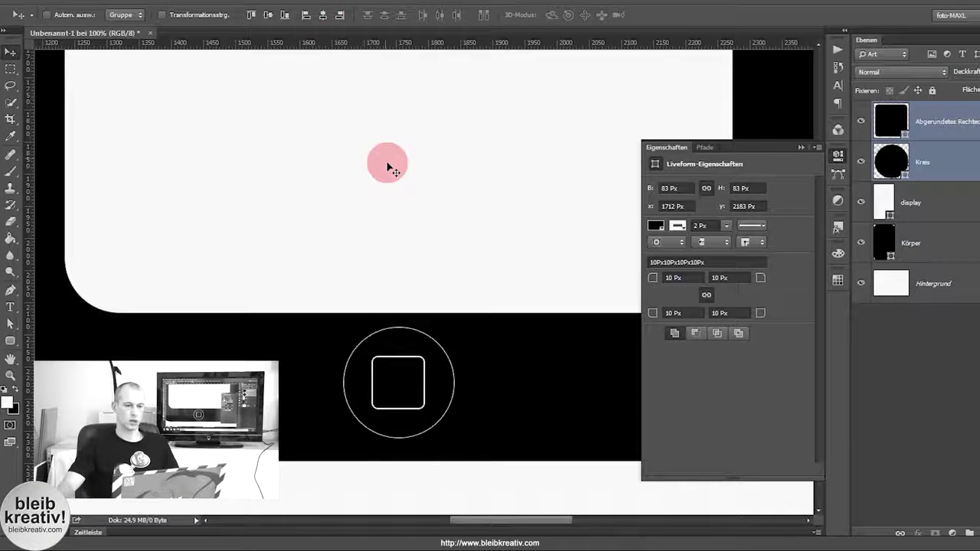
click(322, 17)
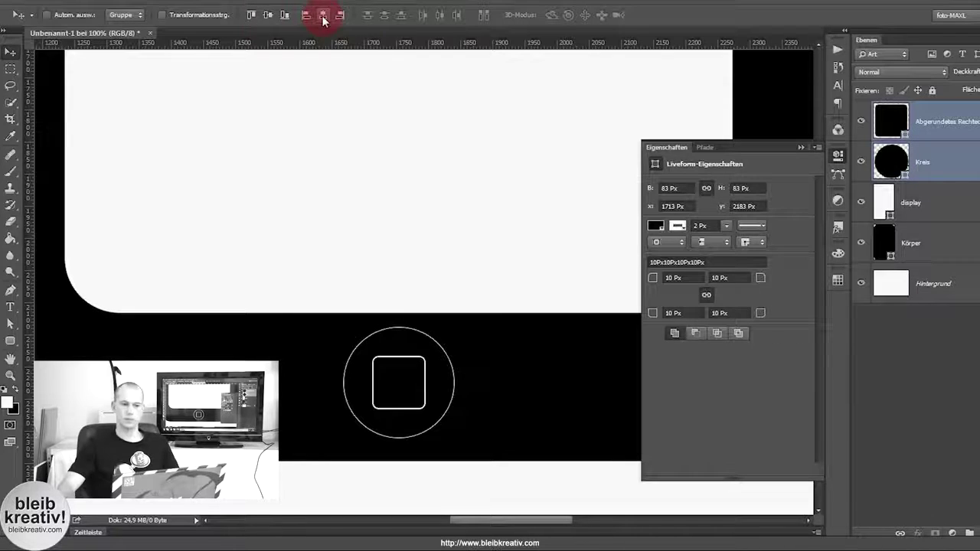
click(268, 17)
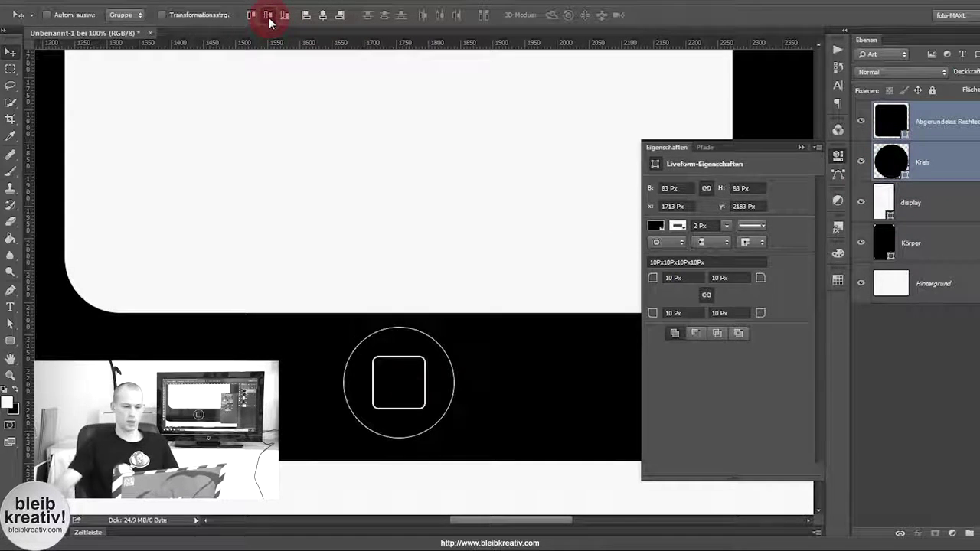
drag(412, 387, 411, 316)
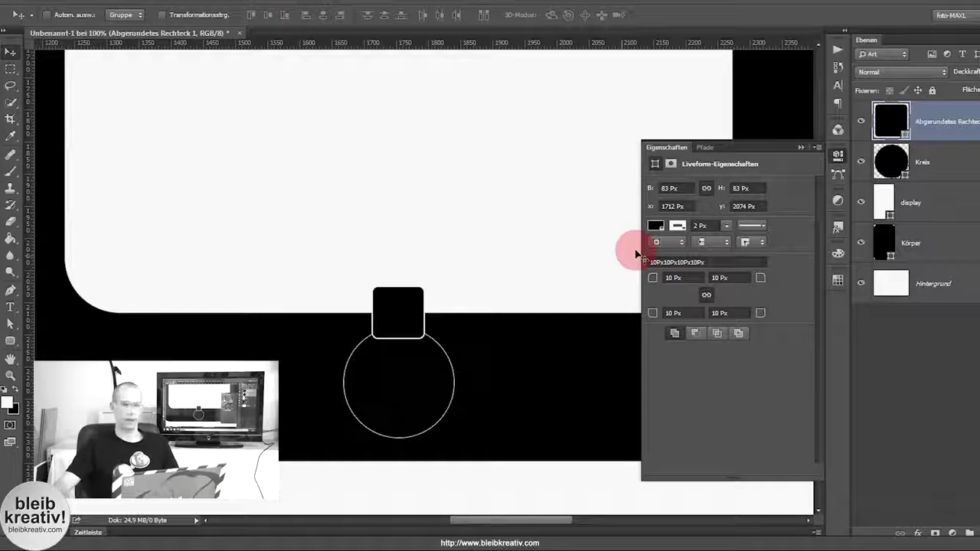
shift+click(887, 162)
click(267, 15)
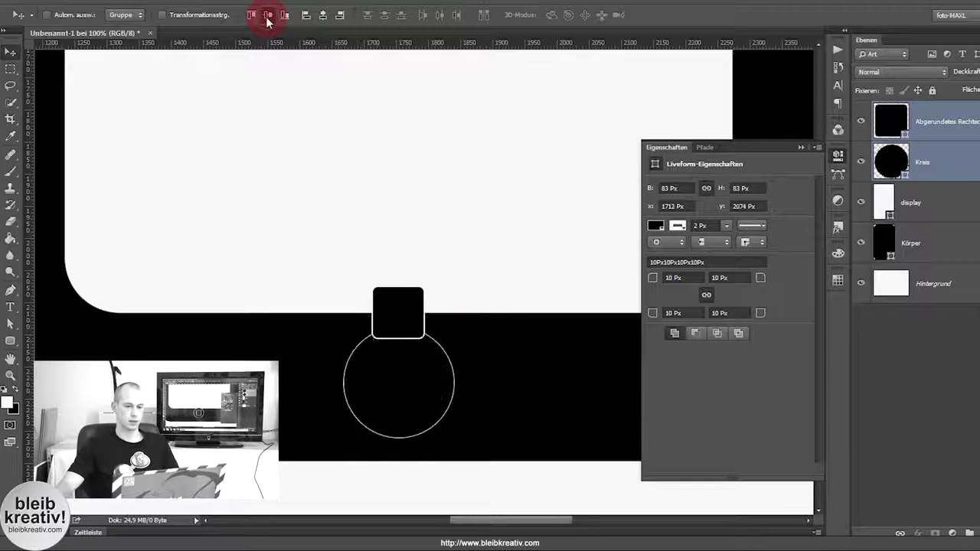
click(267, 15)
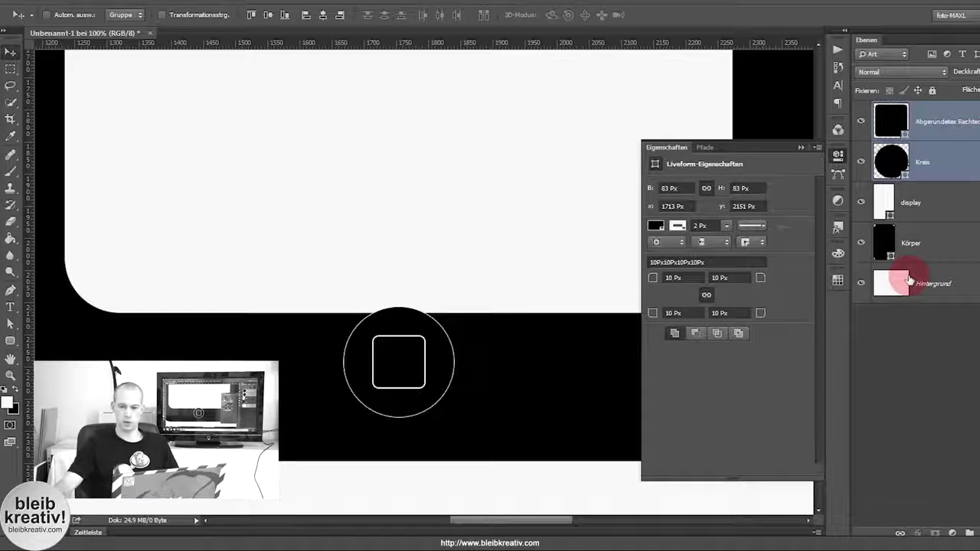
ctrl+click(886, 170)
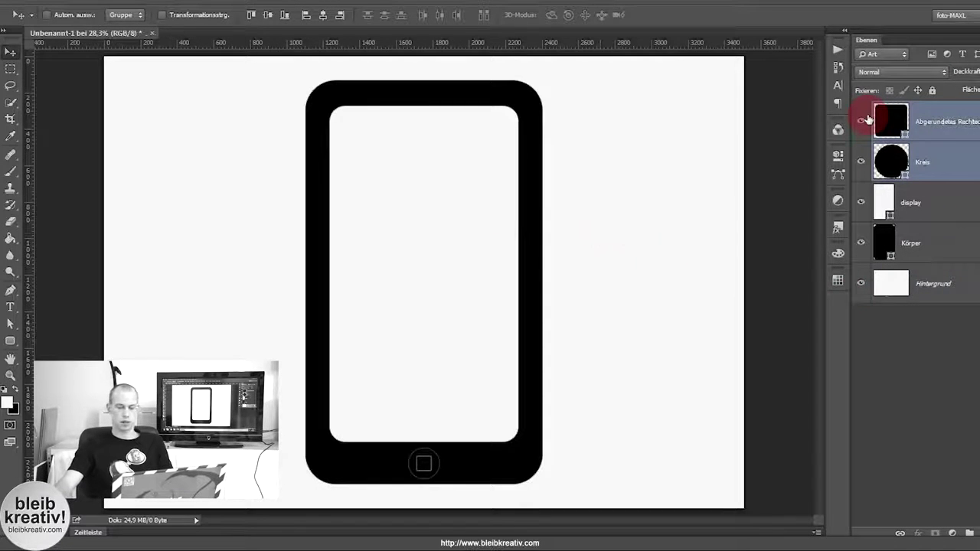
Step: Add a Gradient Fill layer directly above the Hintergrund background
click(906, 450)
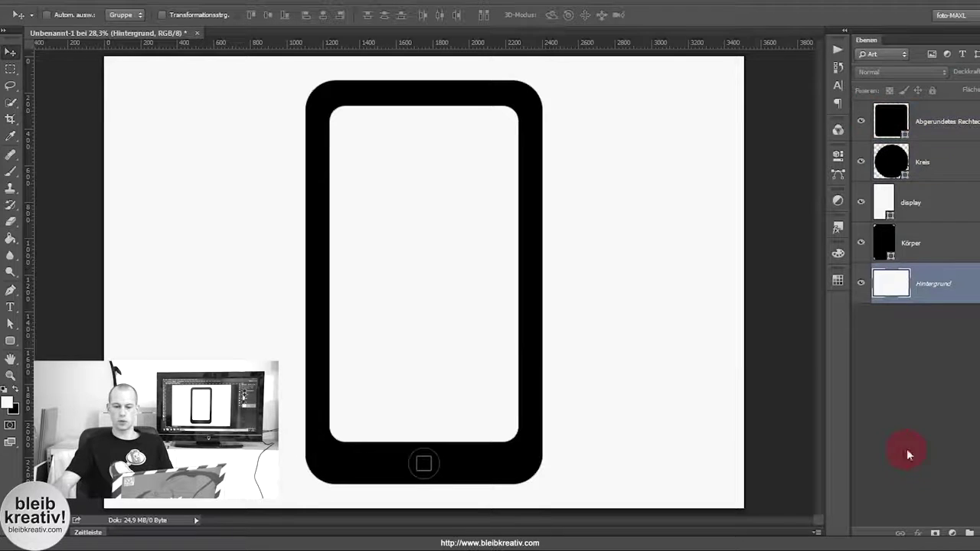
right_click(905, 449)
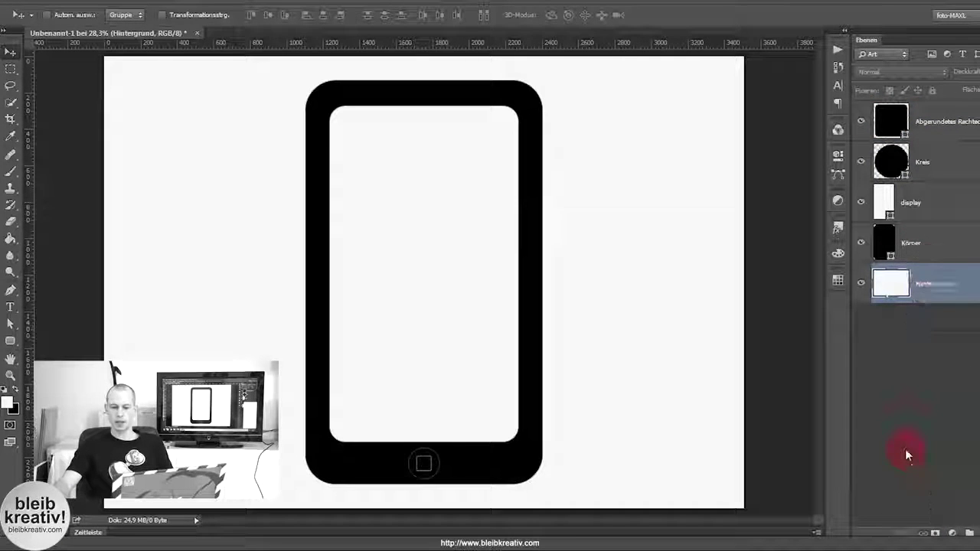
click(905, 449)
click(647, 238)
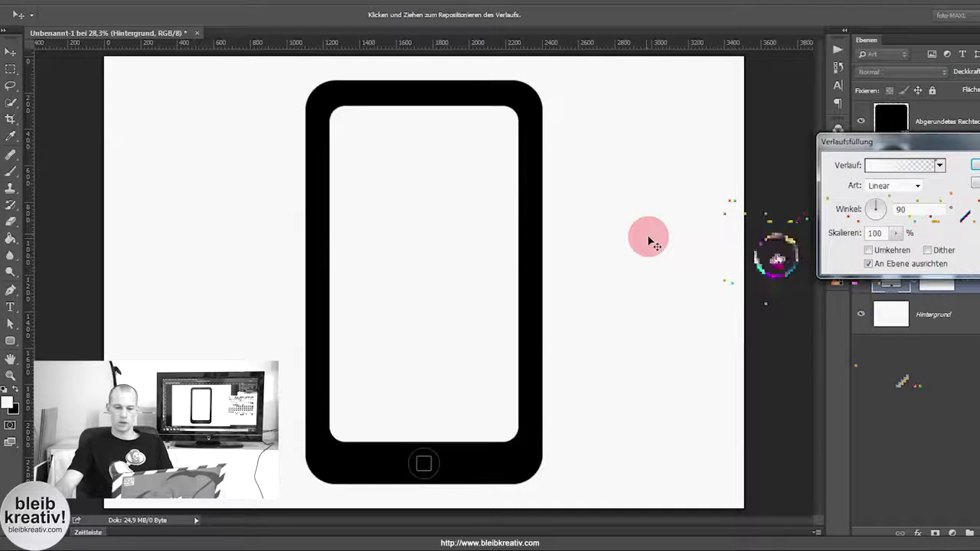
Step: Apply a grey gradient preset, aligned with the layer and scaled to a 23% floor band
click(939, 165)
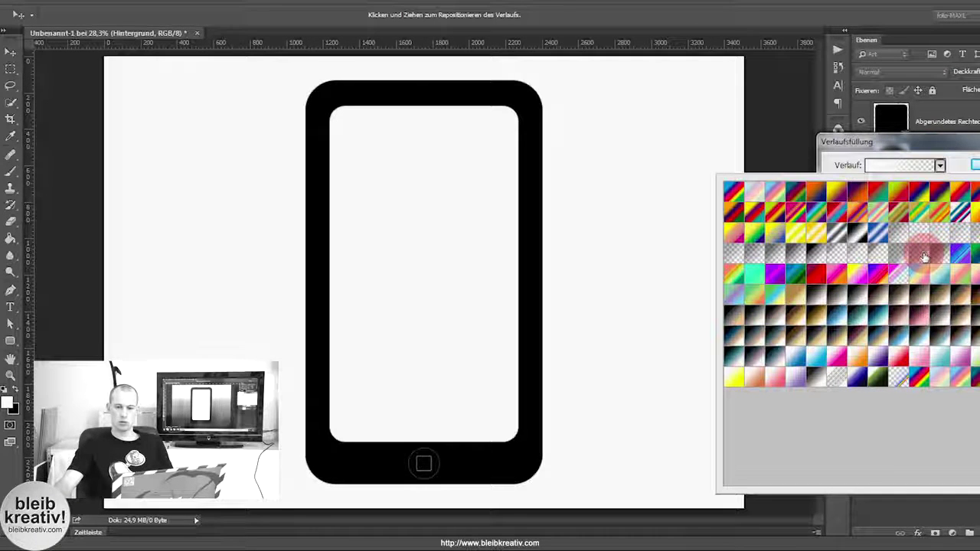
double_click(870, 254)
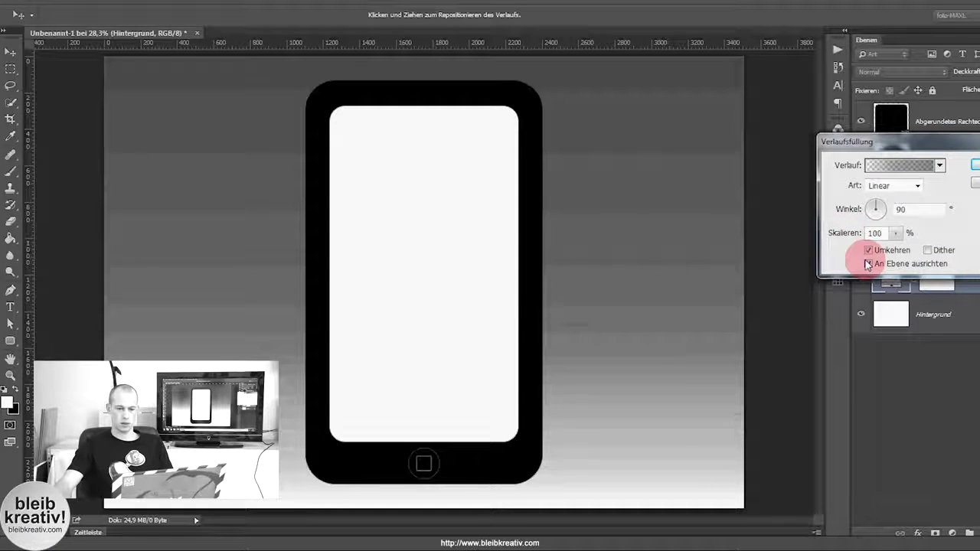
click(867, 264)
click(868, 250)
drag(844, 233, 860, 248)
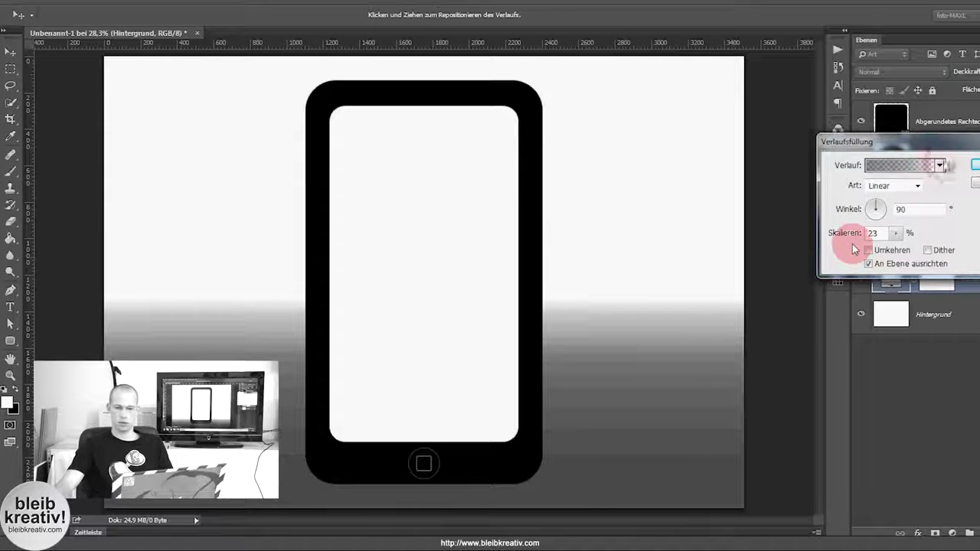
click(939, 165)
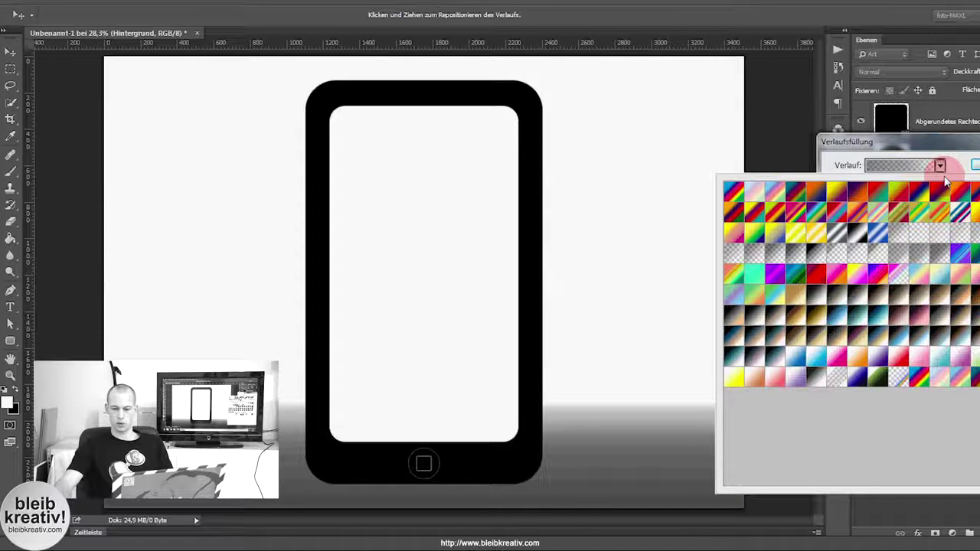
click(900, 147)
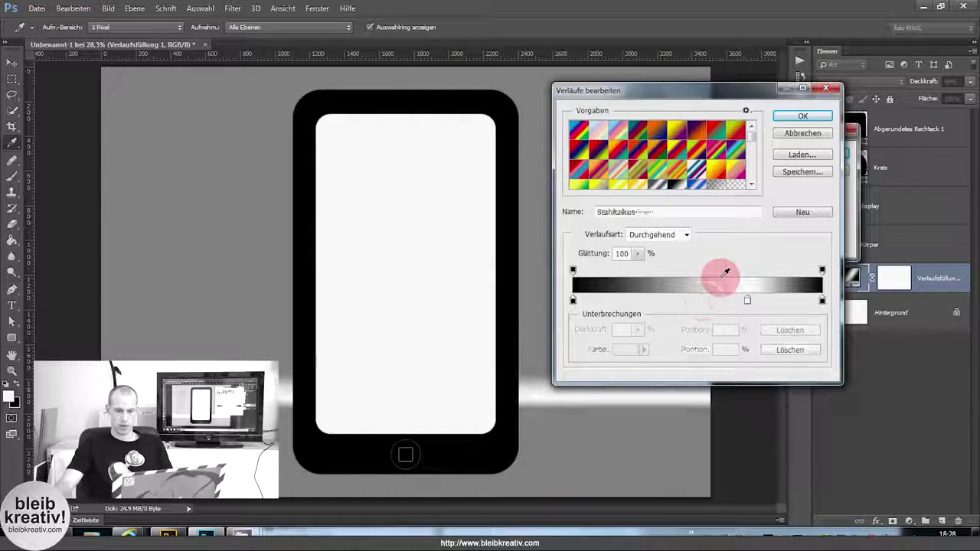
Step: Set the gradient's end colour stop to near-white #fefefe and confirm
click(625, 349)
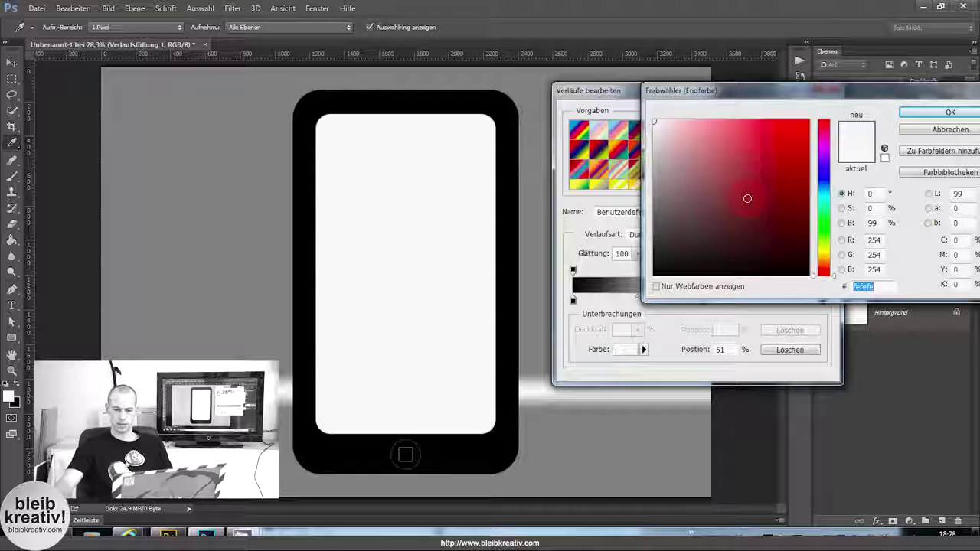
click(911, 113)
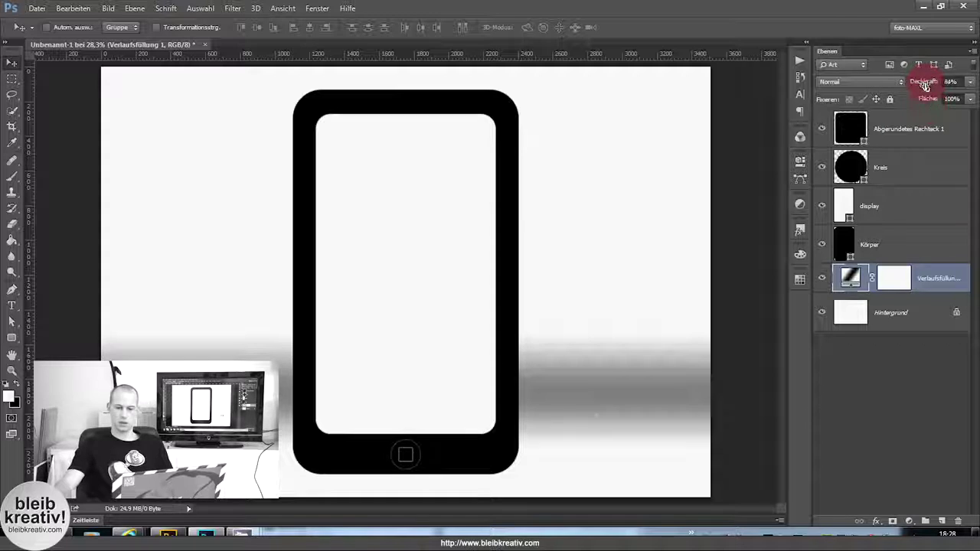
Step: Lower the floor gradient's opacity and name the phone layer group 'handy'
drag(924, 86, 922, 86)
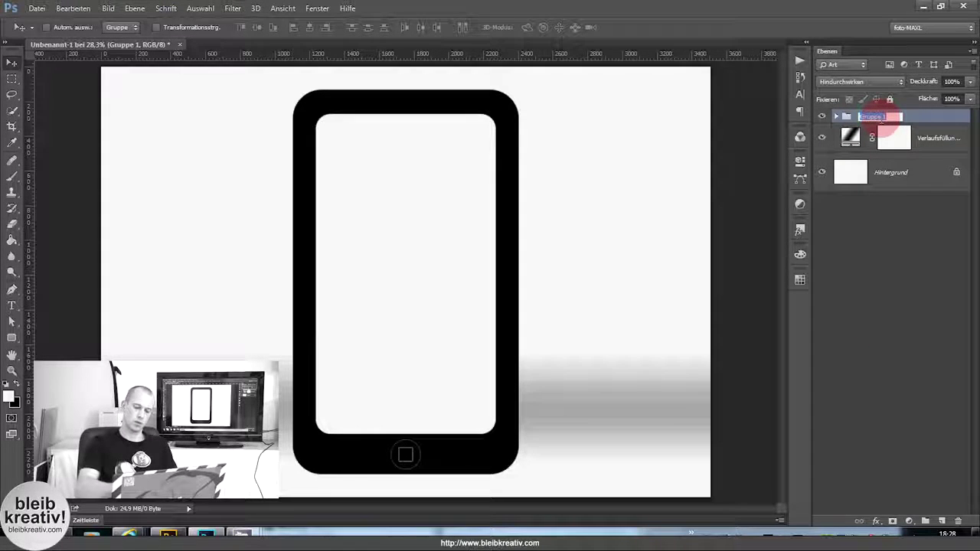
text(handy)
click(595, 211)
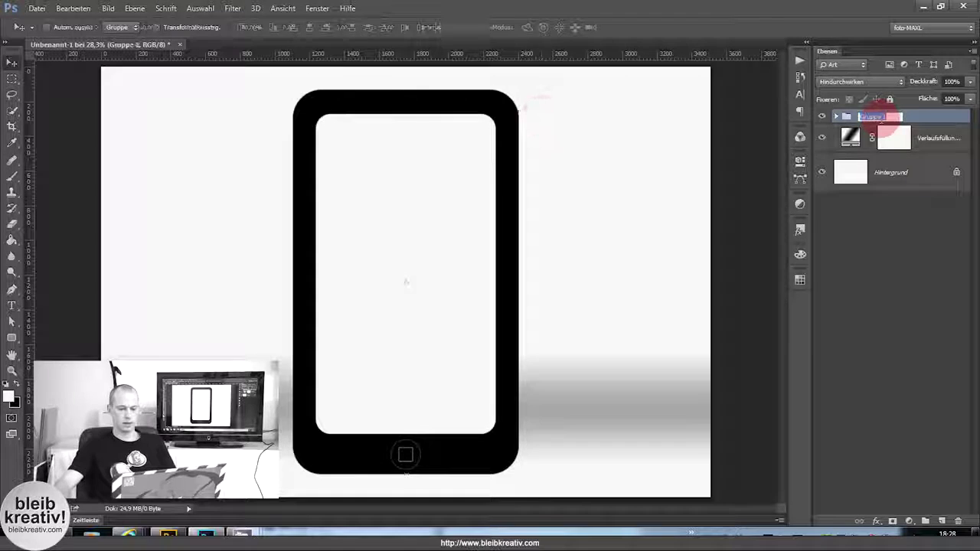
Step: Scale the handy group down slightly around its centre and duplicate it
key(ctrl+t)
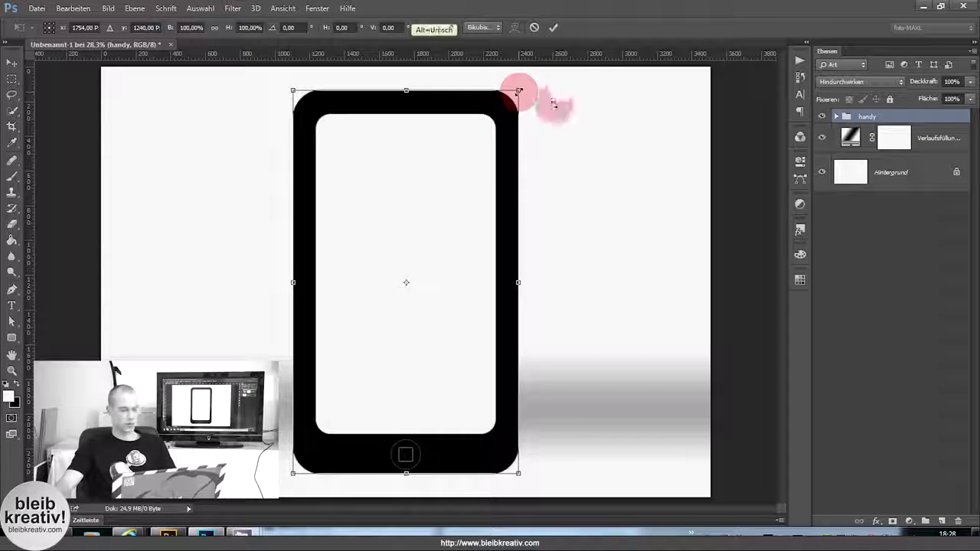
drag(519, 90, 513, 95)
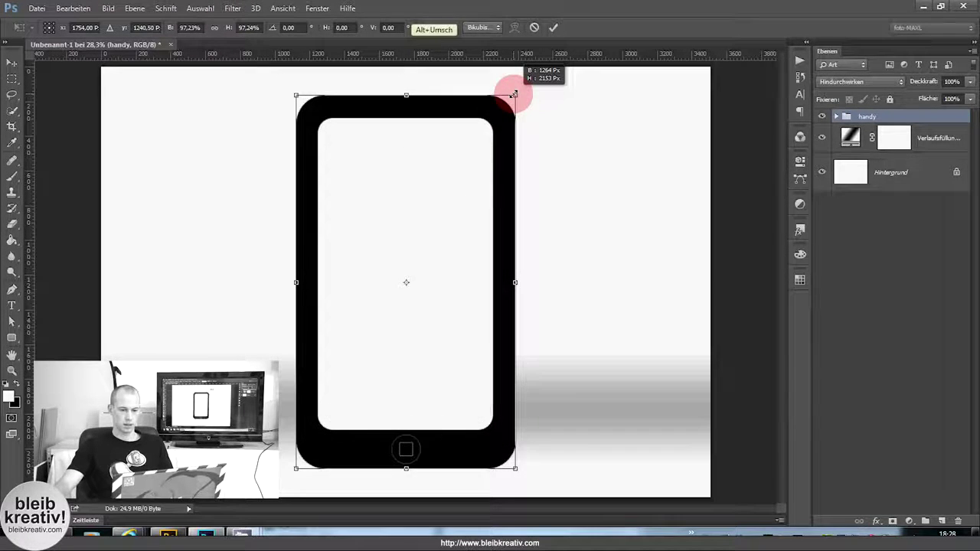
key(Return)
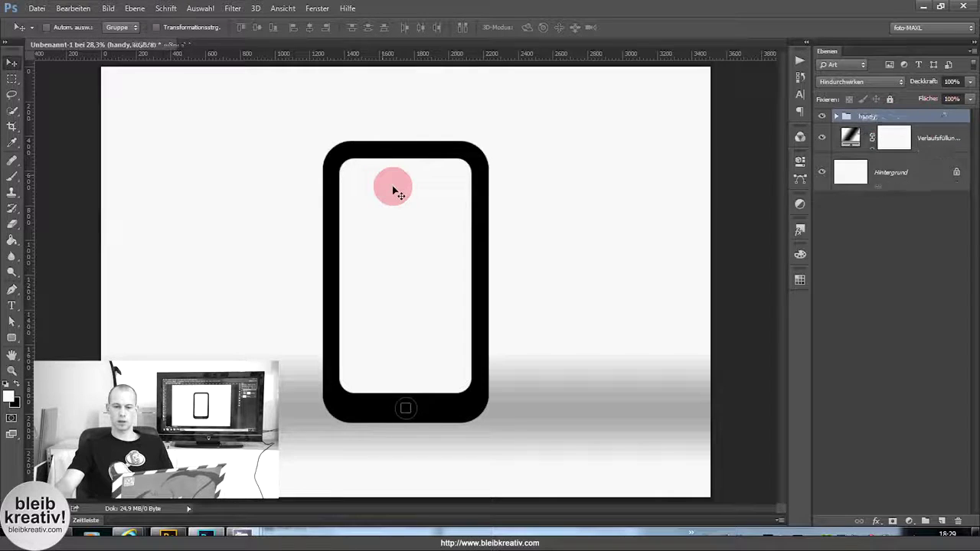
key(ctrl+j)
Step: Name the copied group 'handy spiegelung', keeping it over the original phone
text(handy spiegeln)
key(Return)
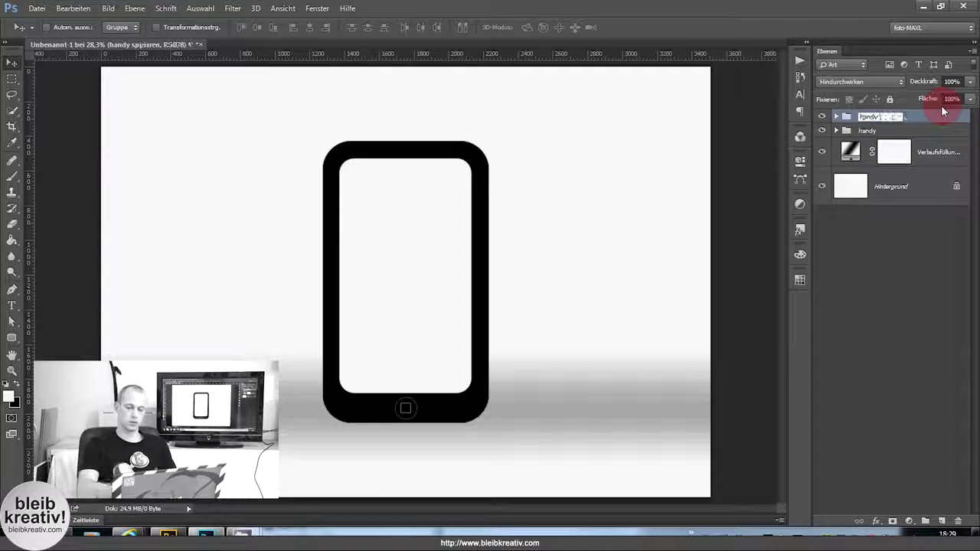
drag(431, 258, 426, 368)
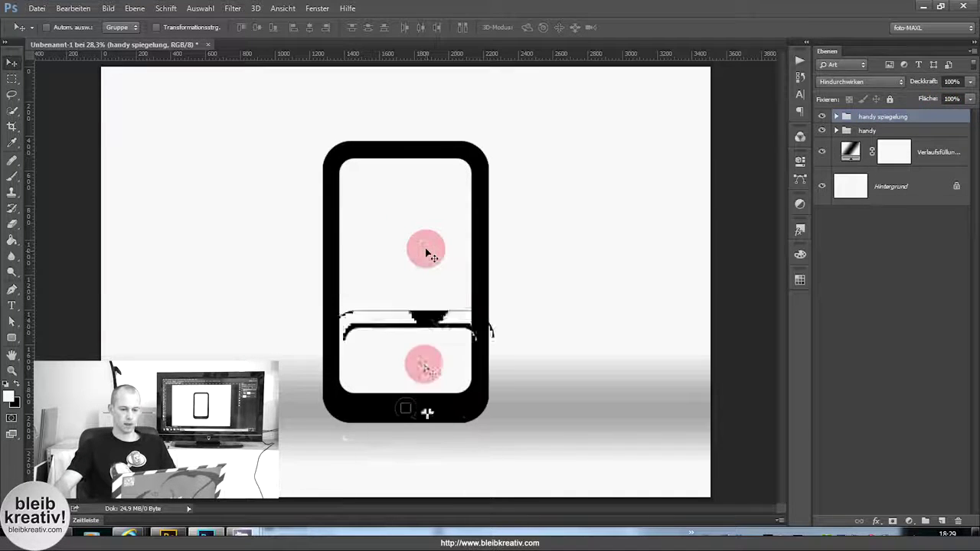
drag(426, 412, 431, 258)
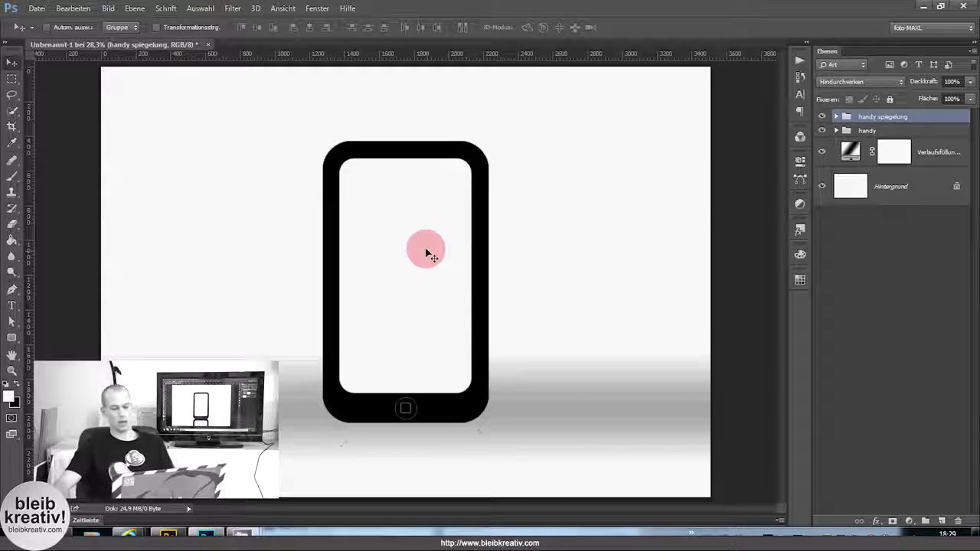
Step: Flip the copied phone vertically with Free Transform
key(ctrl+t)
right_click(426, 473)
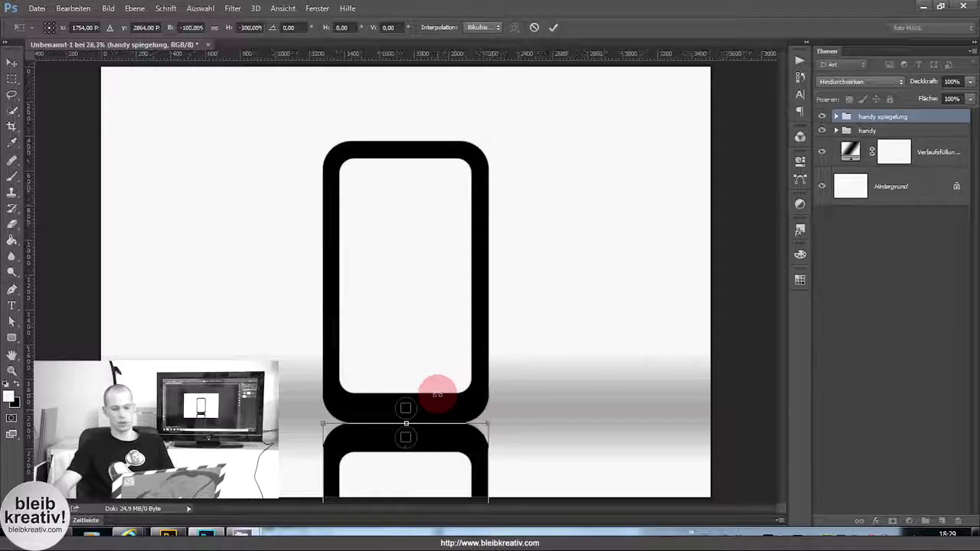
key(ctrl+minus)
key(ctrl+minus)
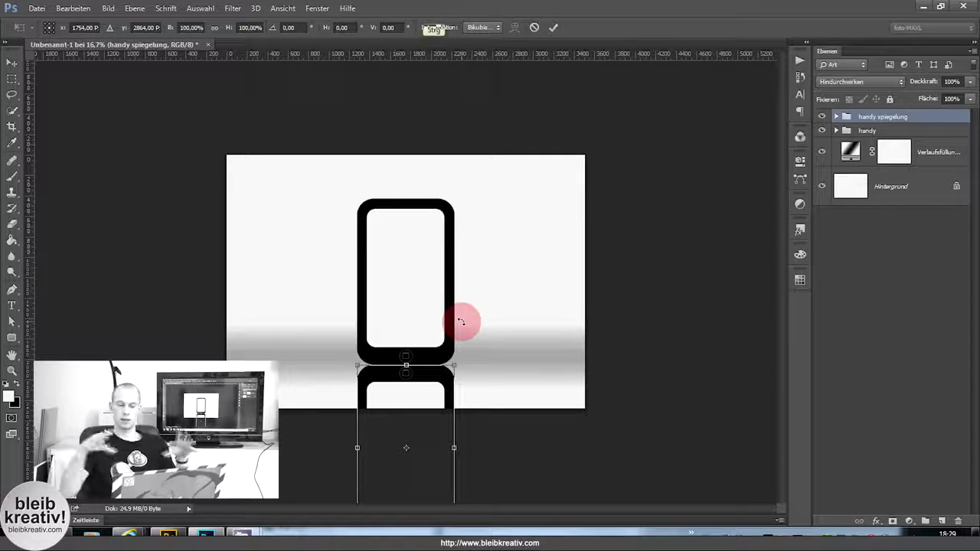
key(ctrl+minus)
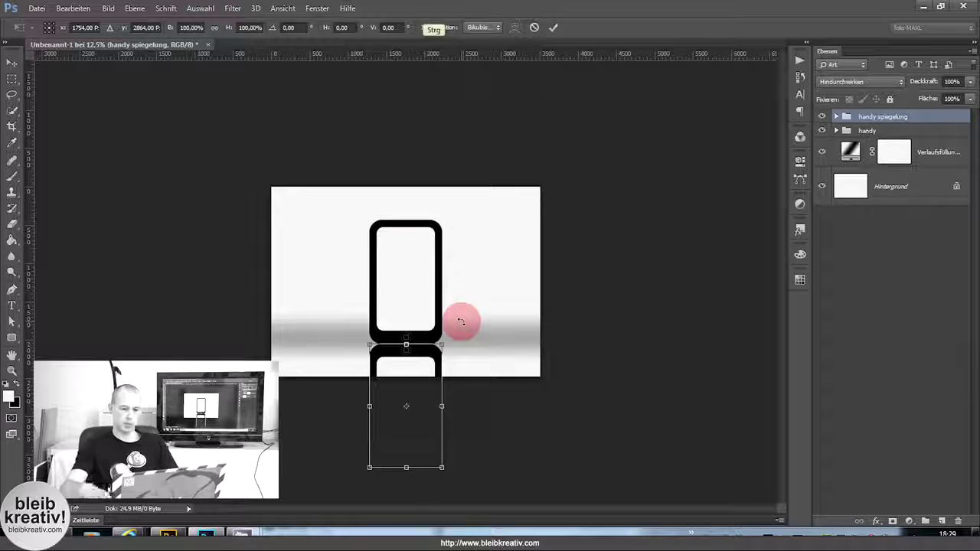
Step: Distort the reflection in perspective, spreading its bottom corners outward
right_click(460, 322)
click(525, 284)
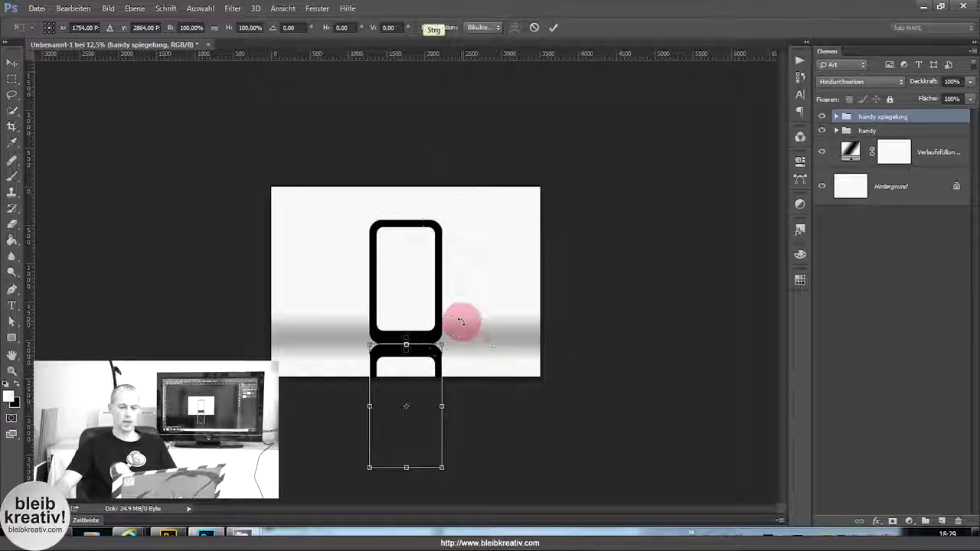
right_click(499, 289)
click(460, 321)
drag(442, 465, 512, 444)
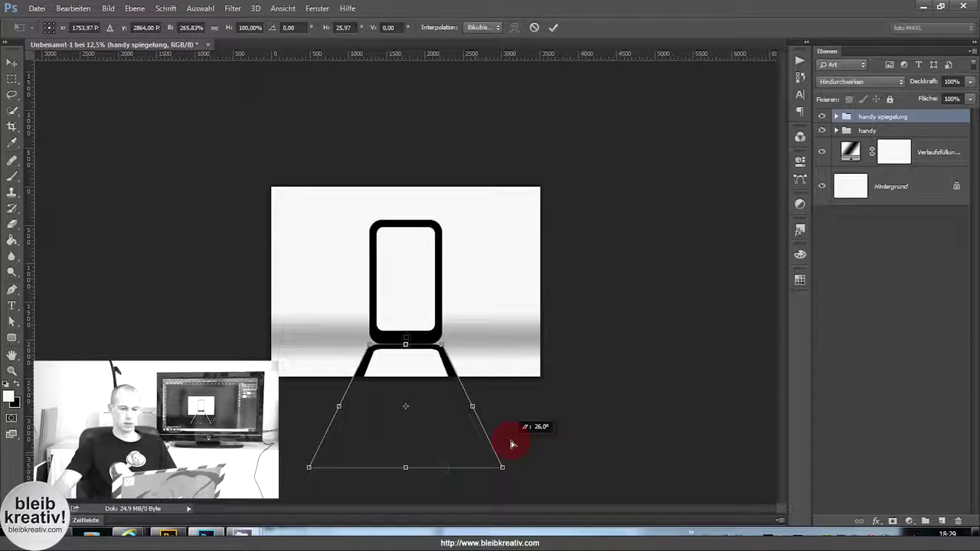
key(Return)
Step: Set the handy spiegelung group's opacity to 53%
scroll(452, 295, up, 3)
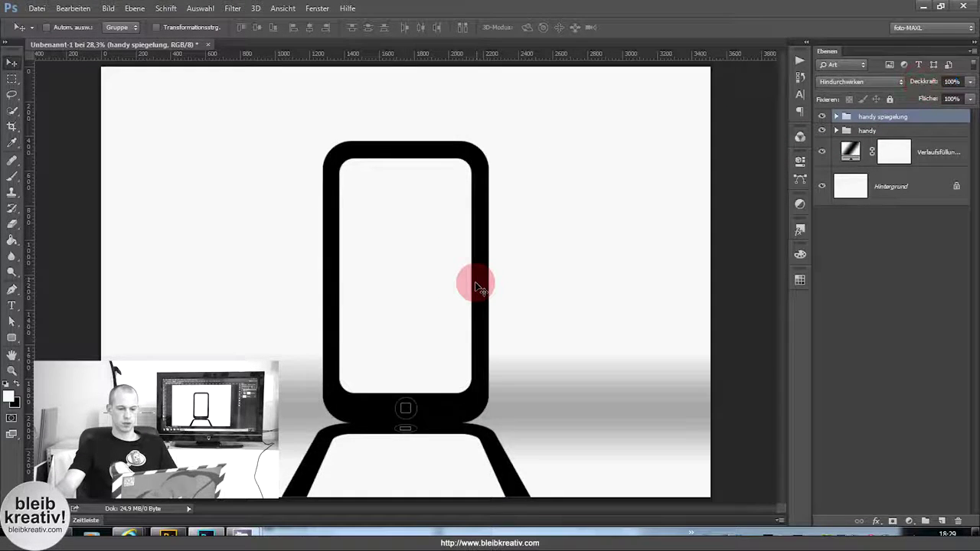
key(5)
key(3)
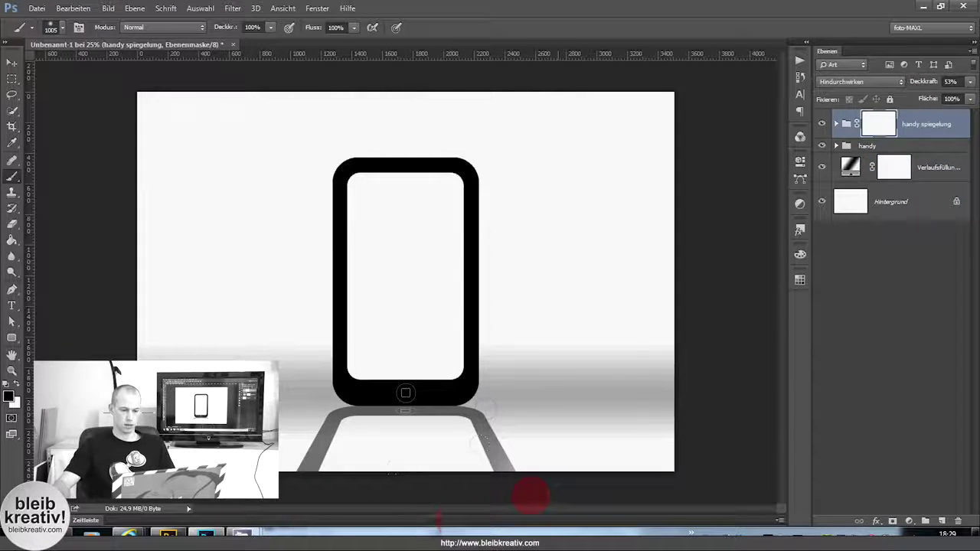
Step: Paint a fading gradient on the reflection mask and set 50% density with 1.8 px feather
drag(530, 496, 264, 517)
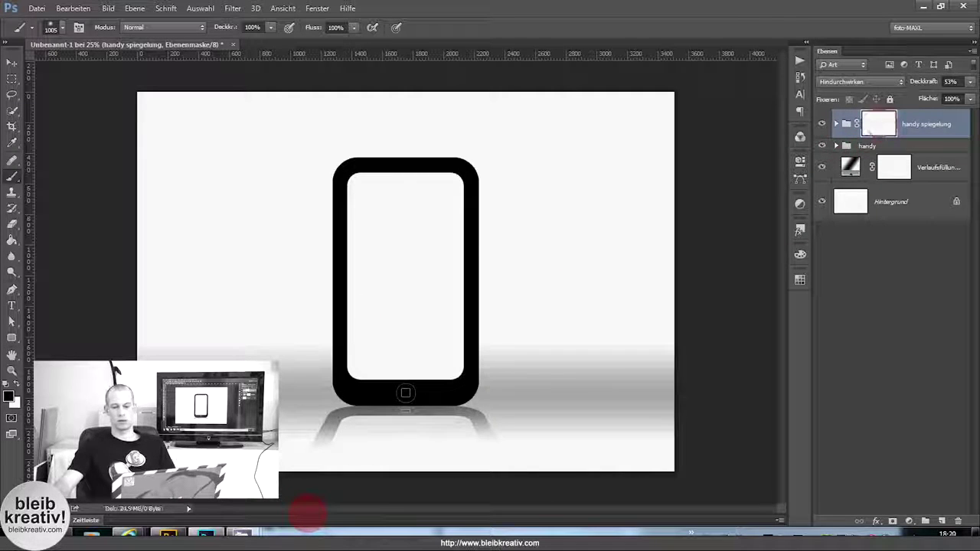
double_click(877, 126)
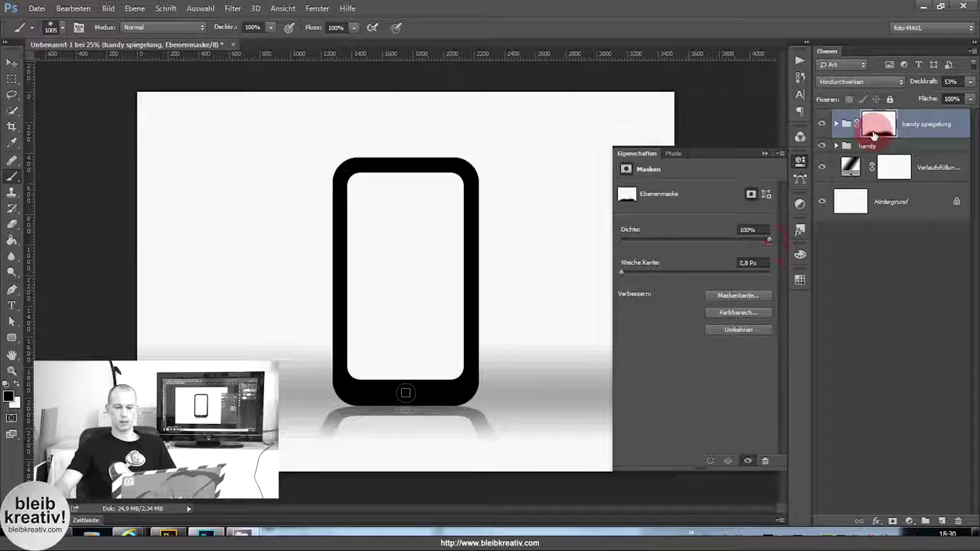
click(754, 238)
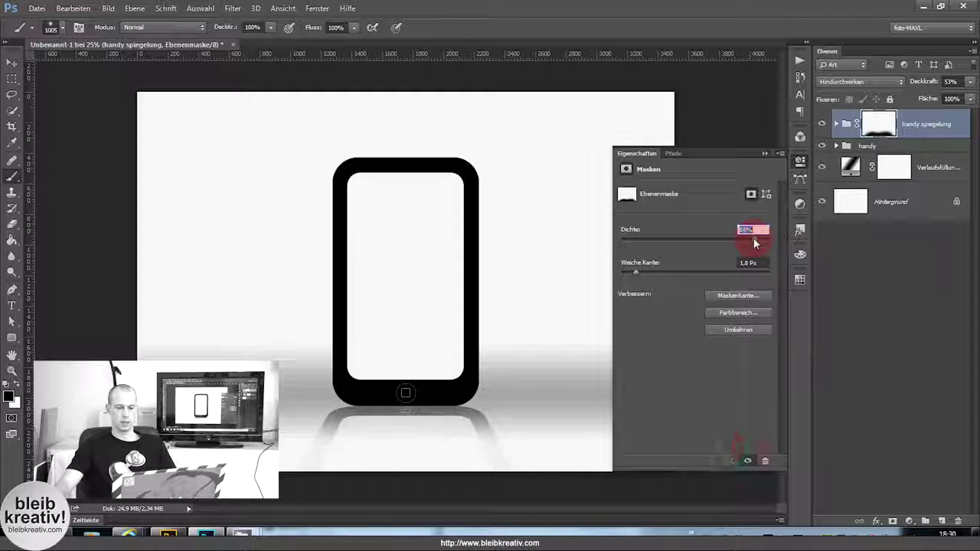
text(50)
key(Return)
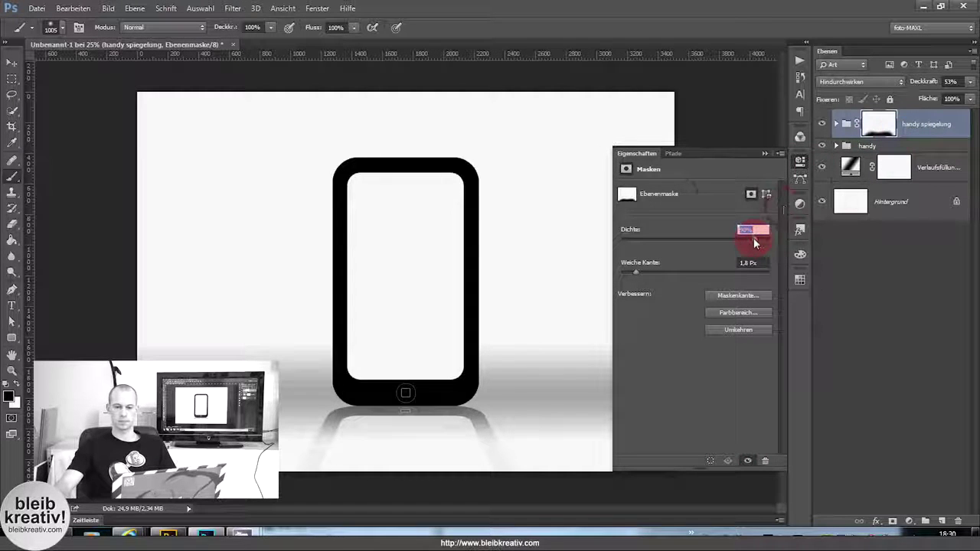
click(707, 178)
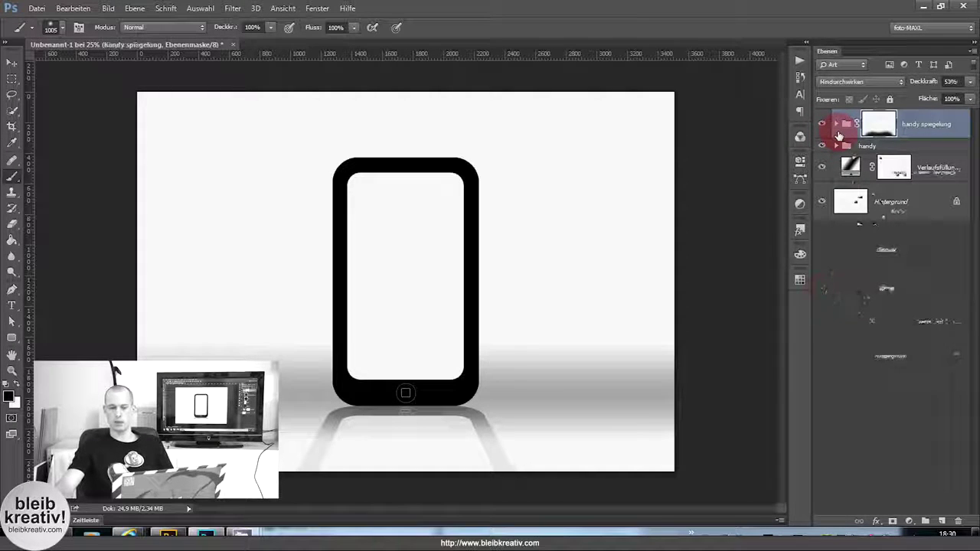
Step: Add a reversed angle gradient overlay at 101° to the display layer
click(826, 291)
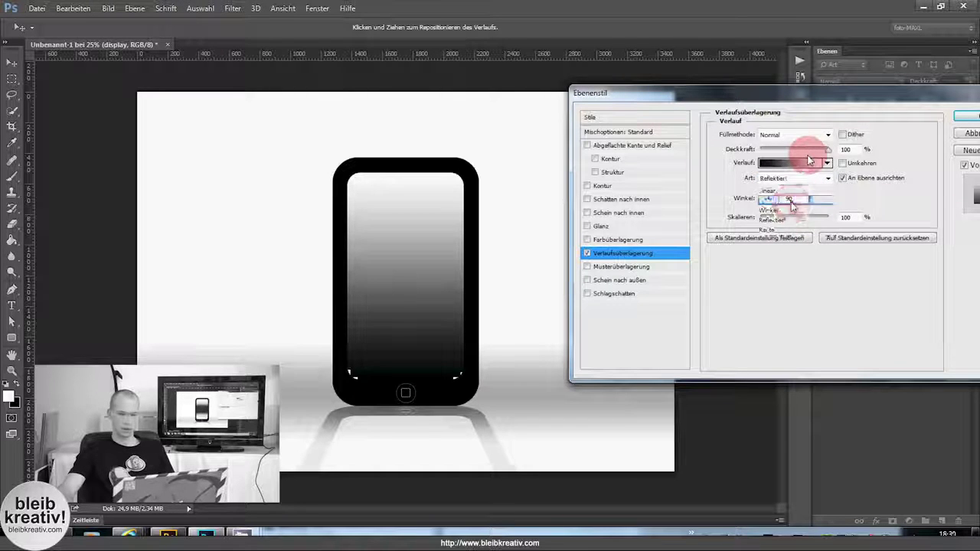
click(826, 177)
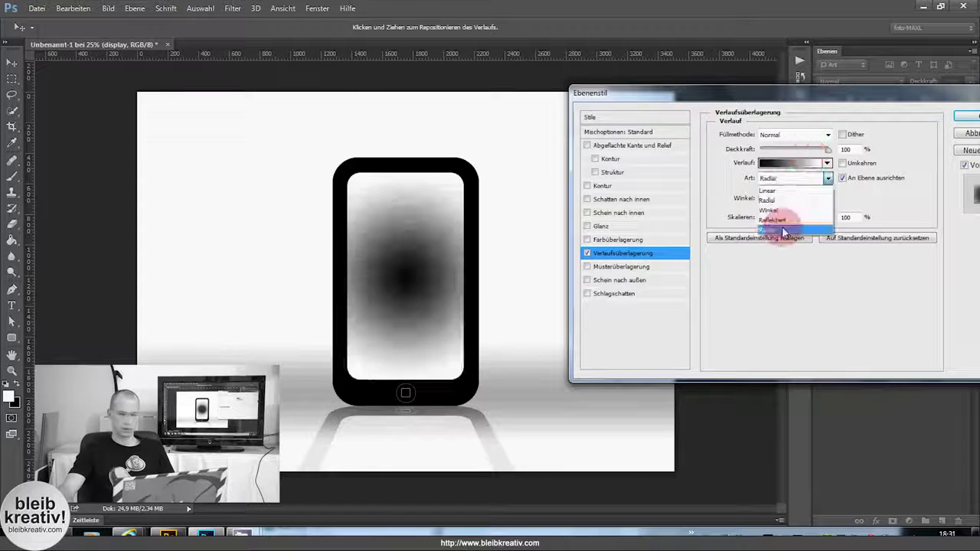
click(789, 210)
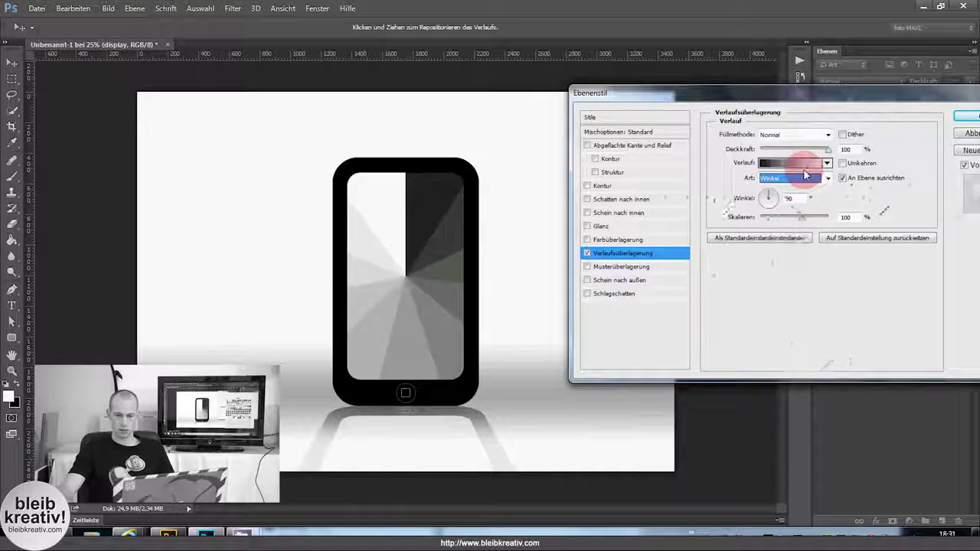
click(826, 163)
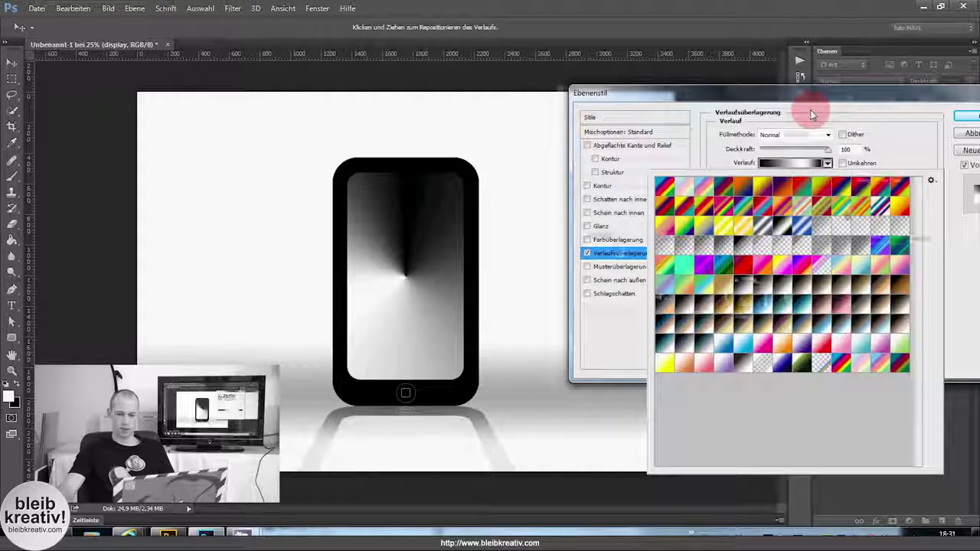
click(792, 163)
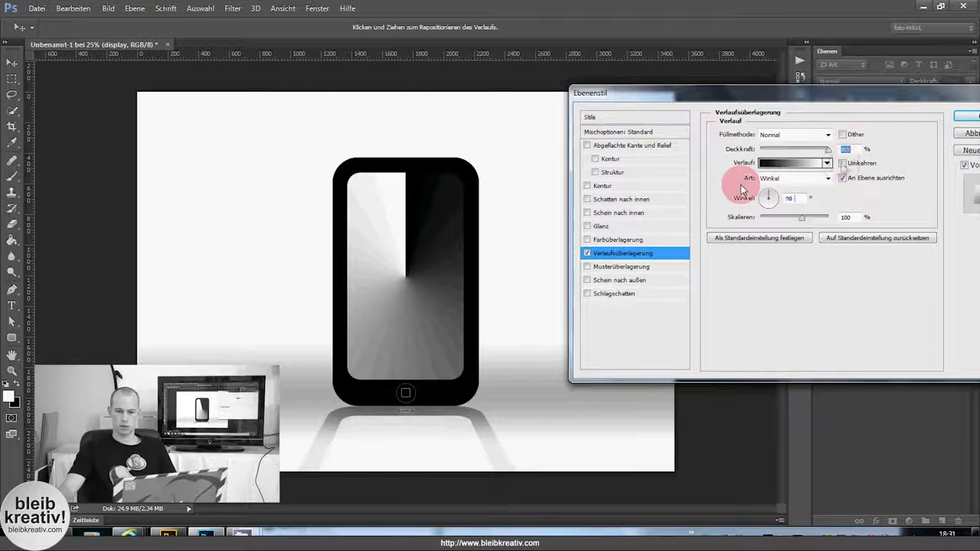
click(842, 163)
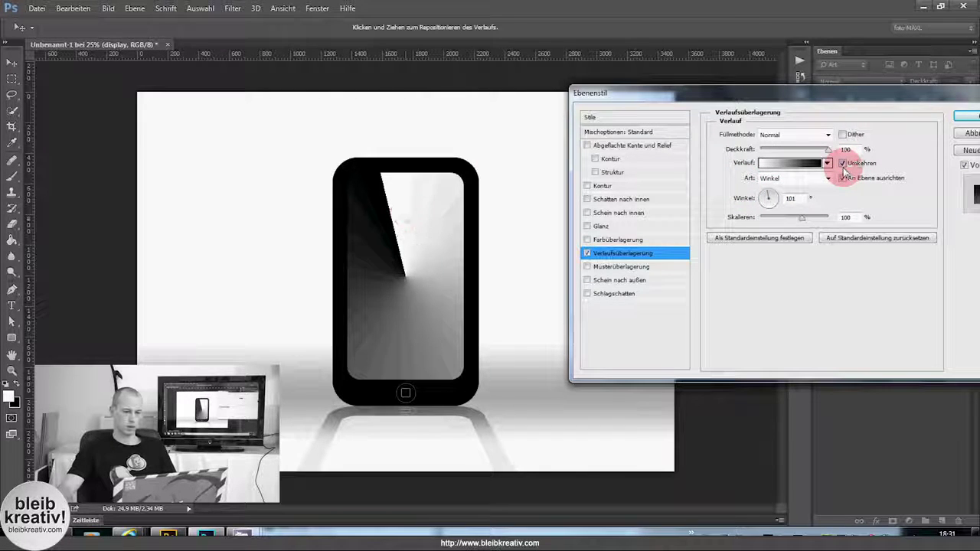
Step: Move the overlay's centre to the screen's mid-right and lower its opacity to 10%
drag(406, 260, 442, 365)
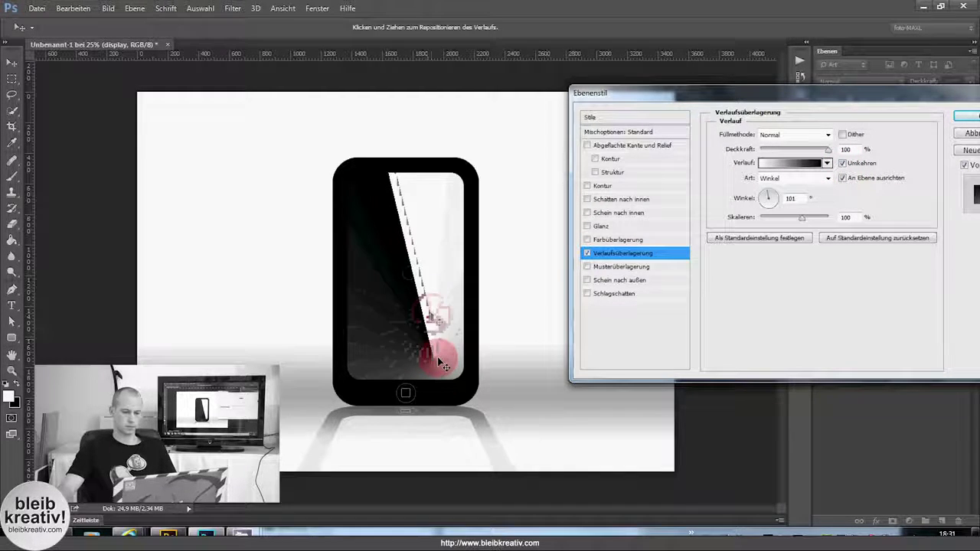
drag(443, 365, 431, 316)
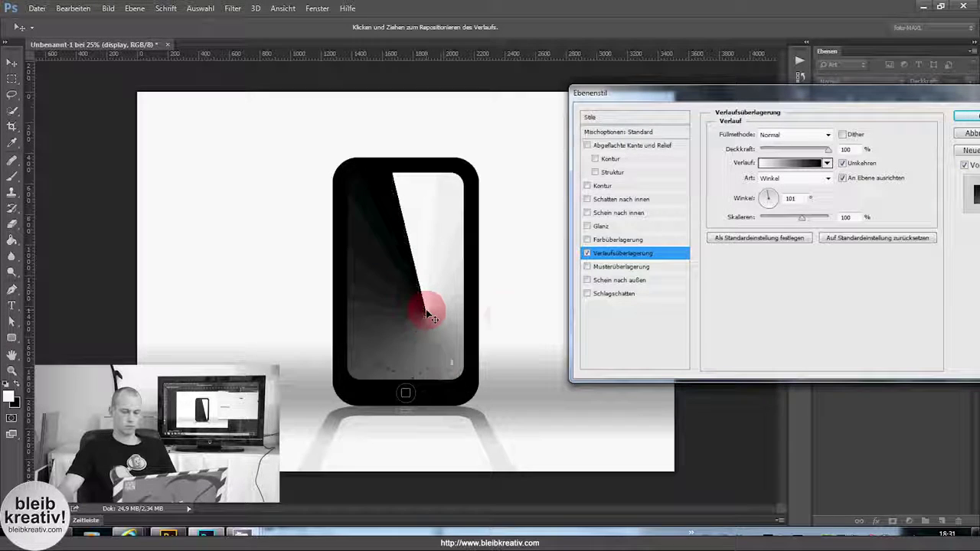
key(Return)
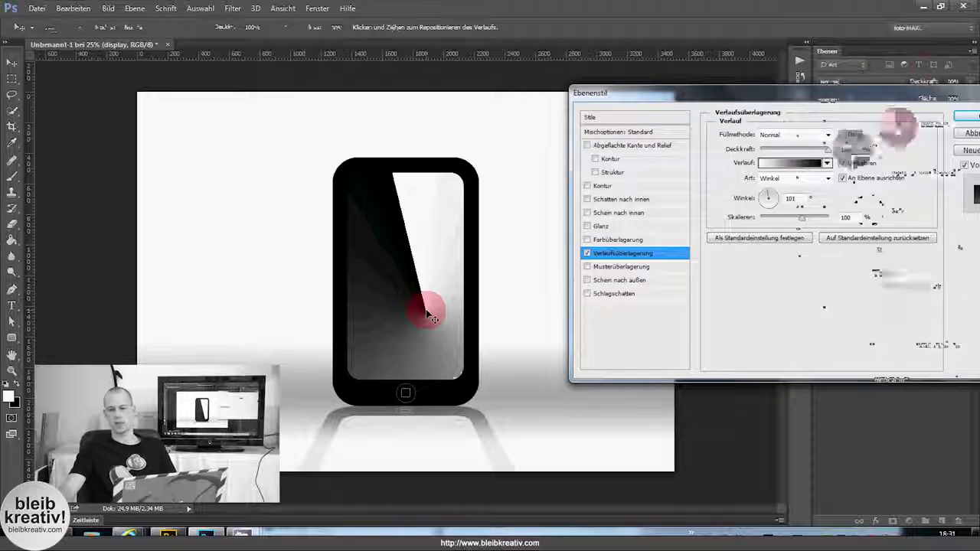
key(b)
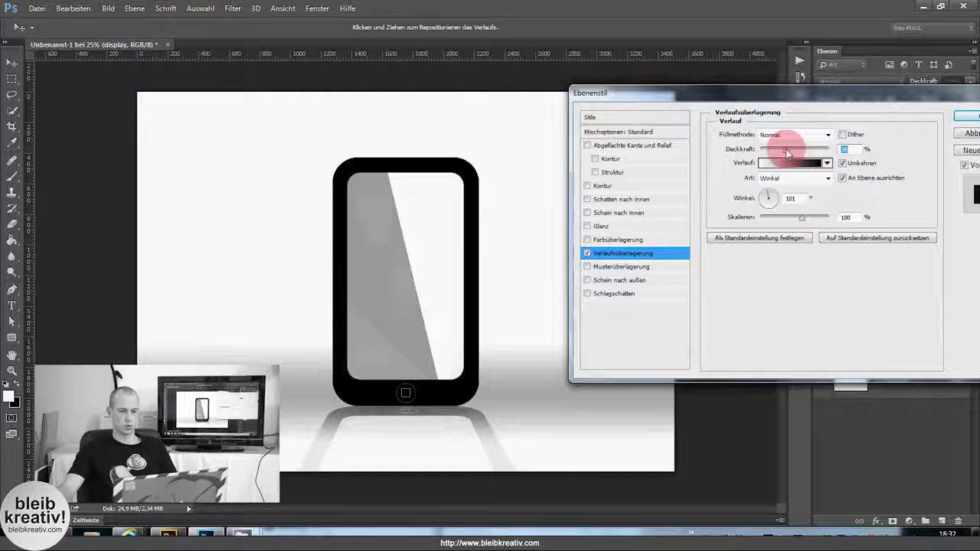
drag(786, 153, 787, 153)
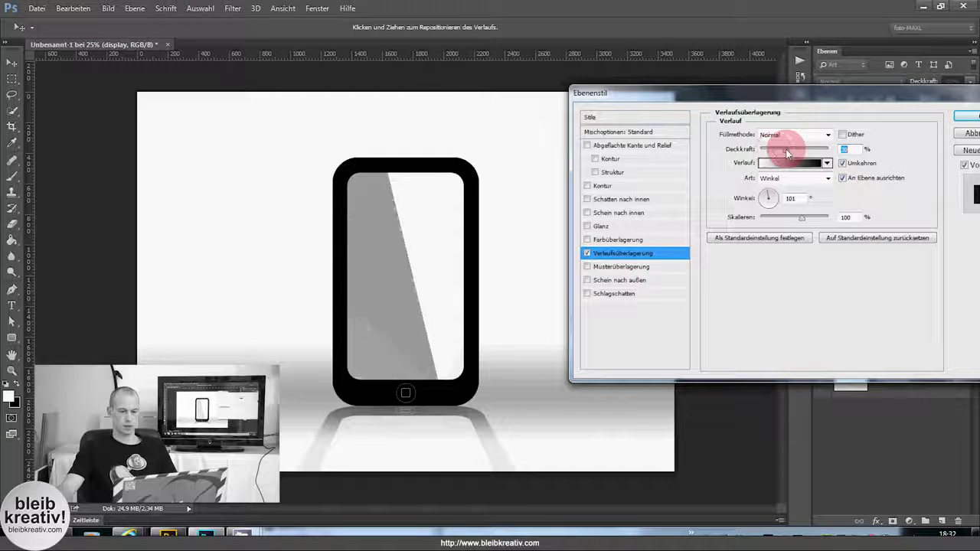
drag(787, 153, 765, 149)
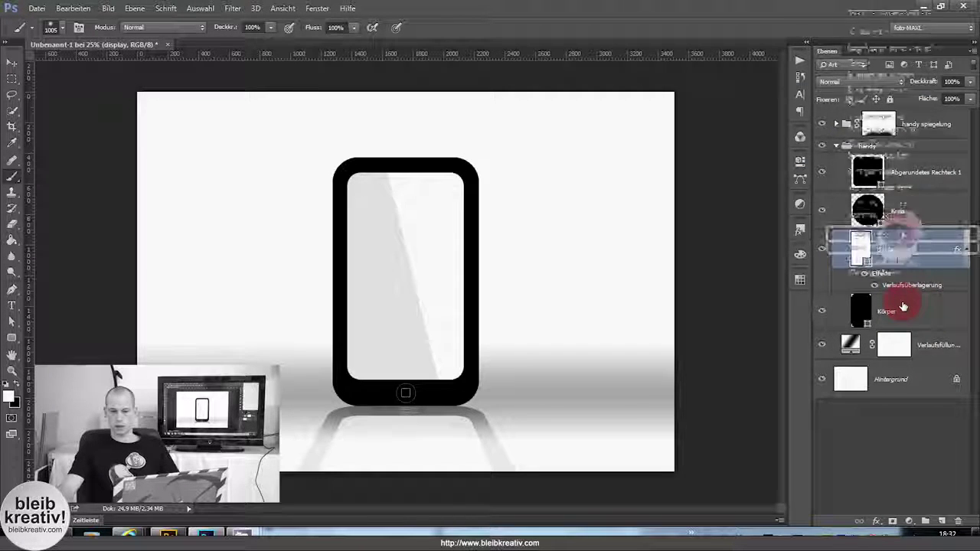
Step: Hide the screen layers, remove the Körper body's outline stroke, then show them again
right_click(903, 306)
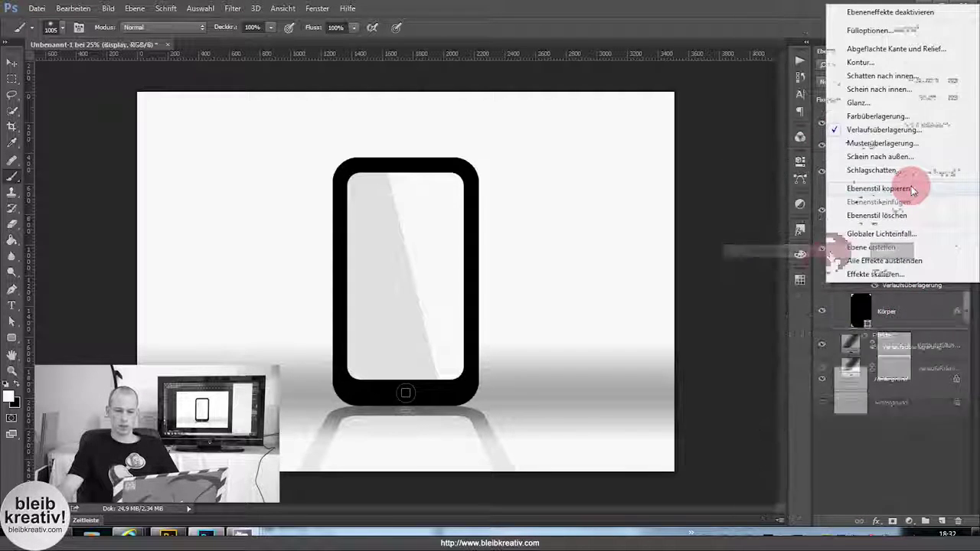
click(912, 189)
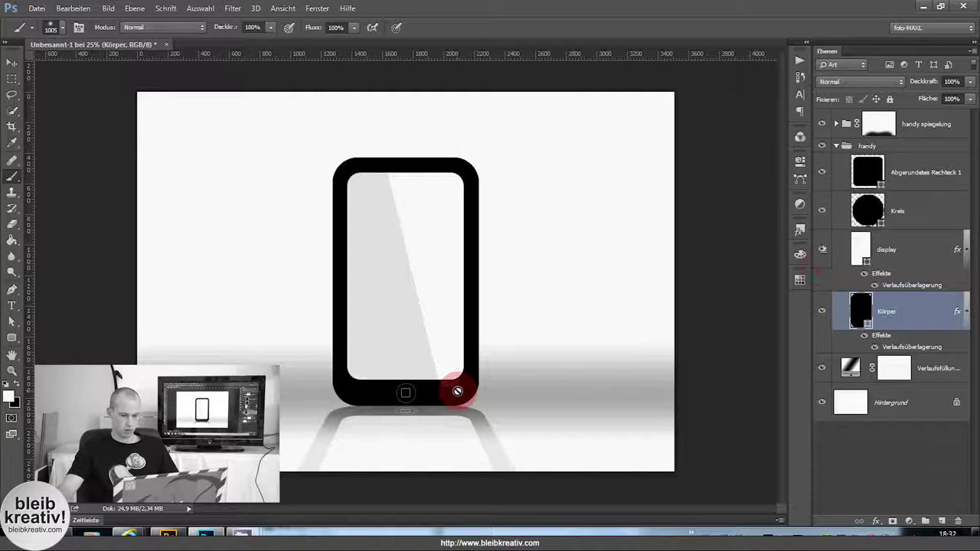
drag(821, 172, 836, 237)
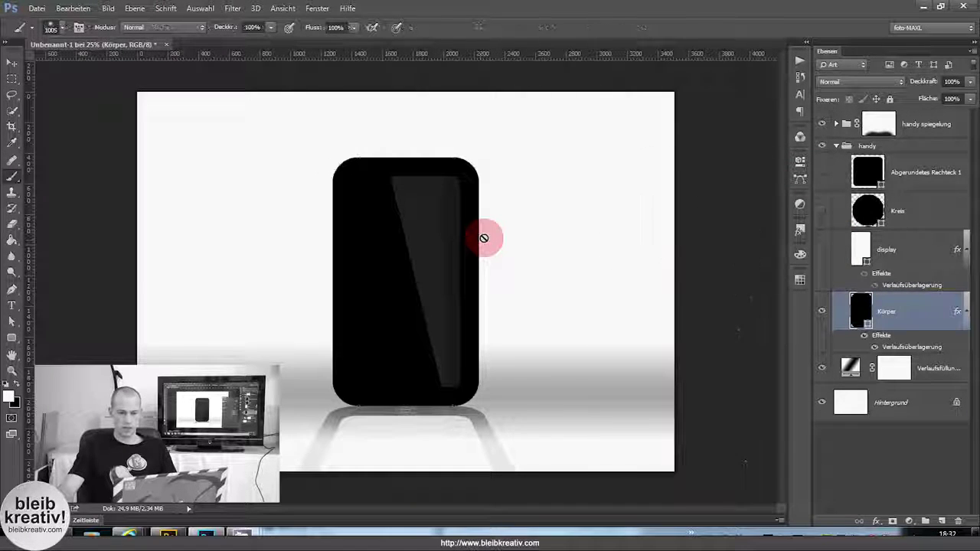
key(a)
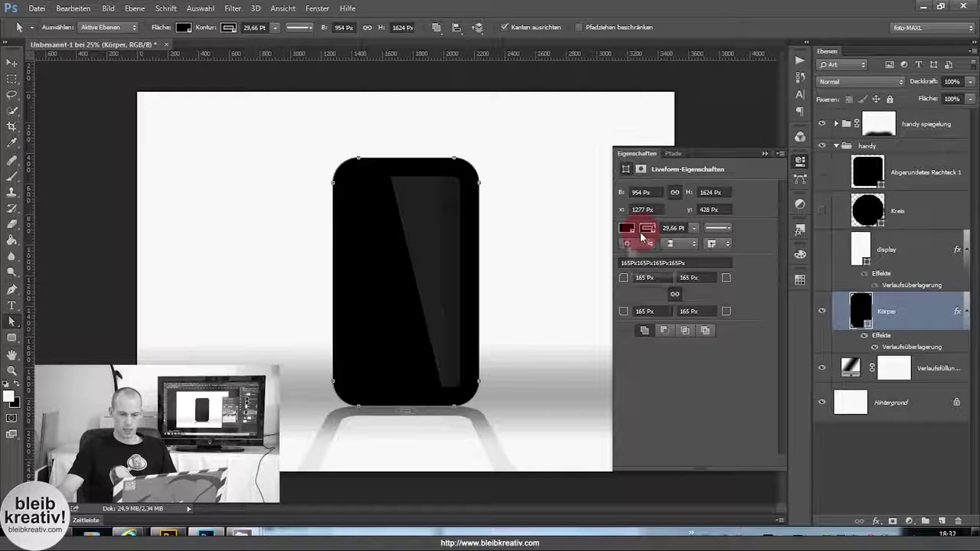
click(642, 237)
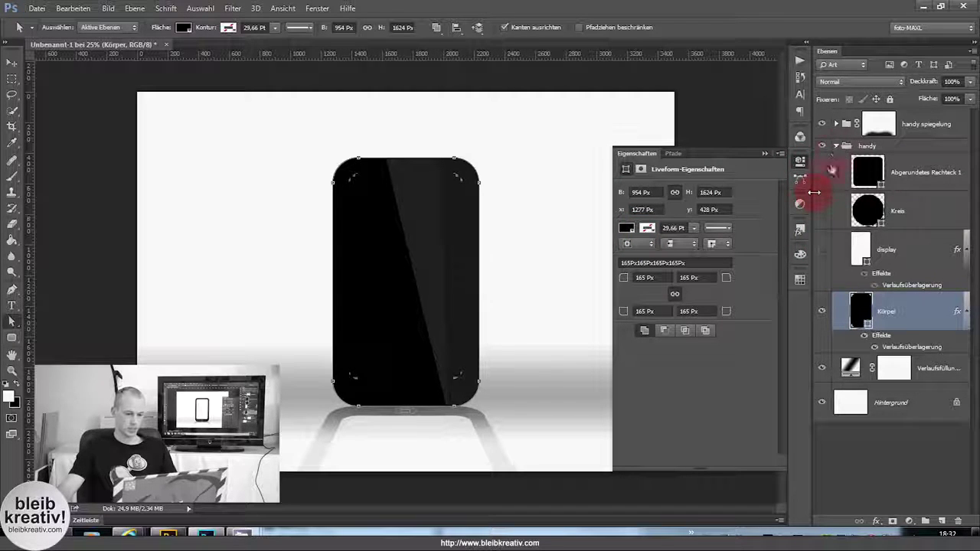
drag(821, 171, 821, 249)
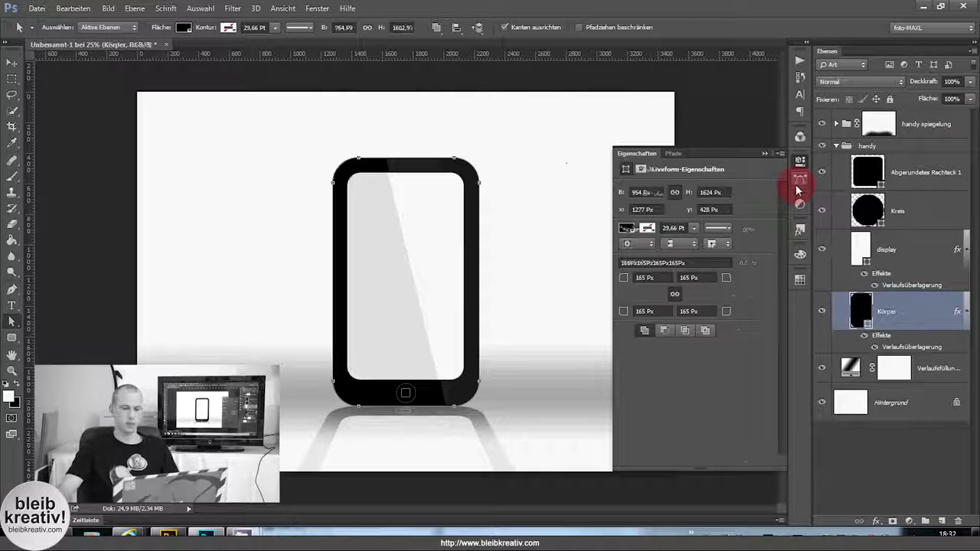
click(563, 160)
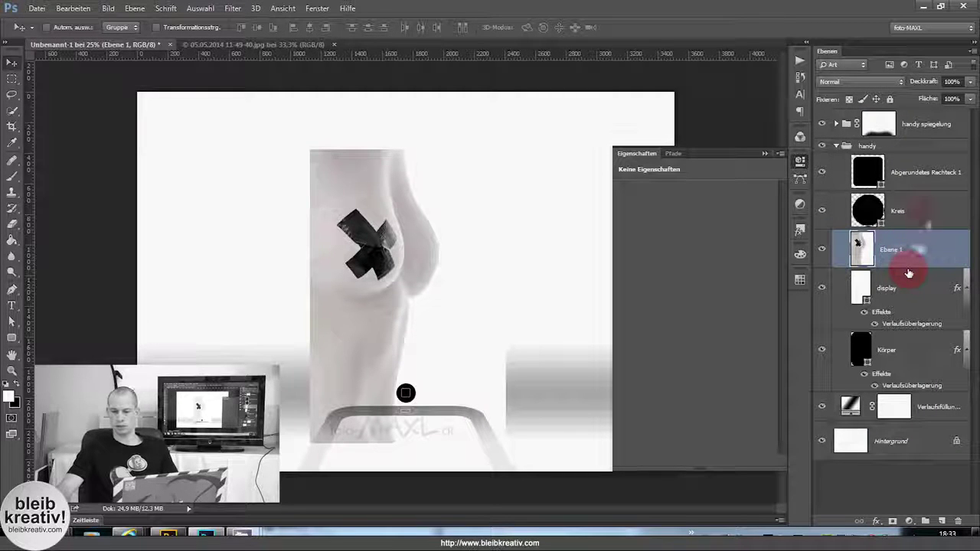
Step: Rename the photo layer Ebene 1 to 'display inhalt'
double_click(909, 253)
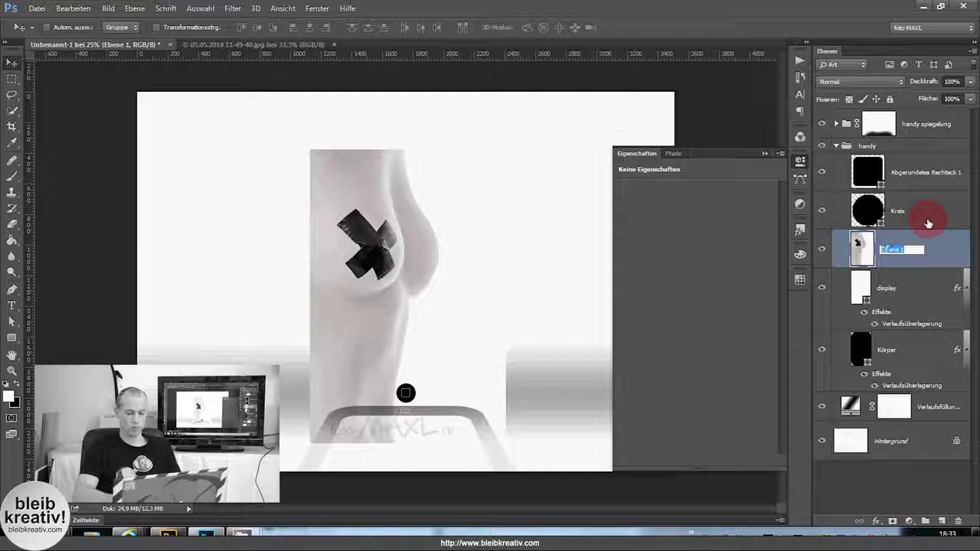
text(display inha)
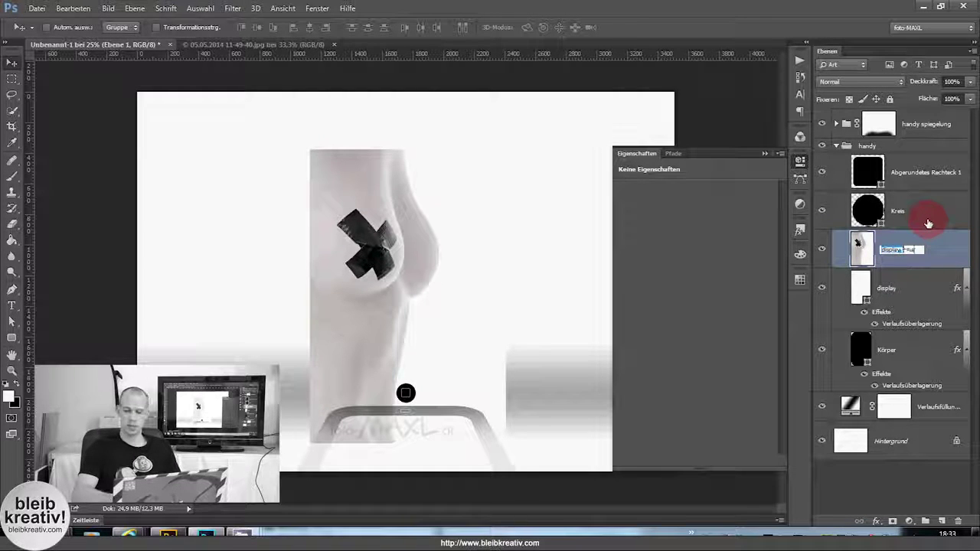
text(tt)
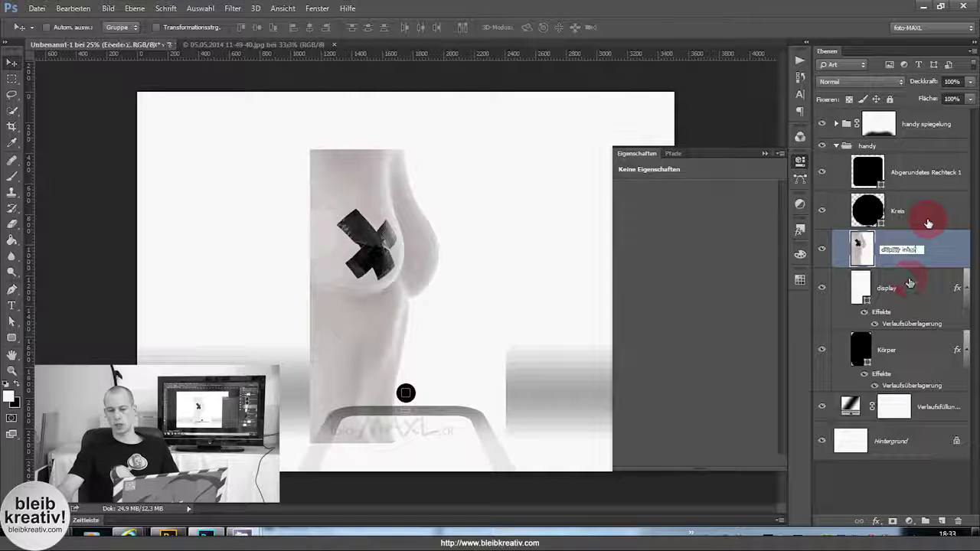
key(Return)
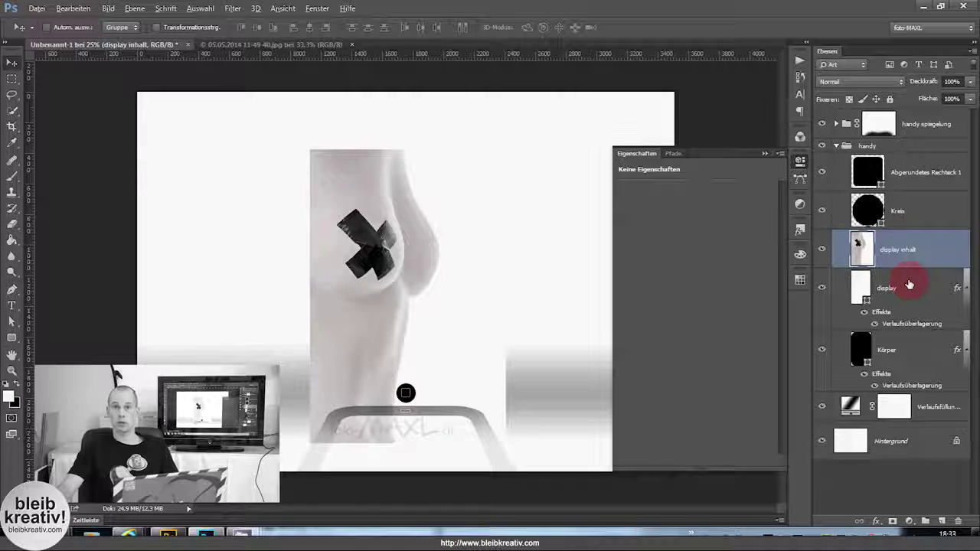
Step: Clip the photo to the display shape and shift it down-right within the screen
ctrl+click(909, 285)
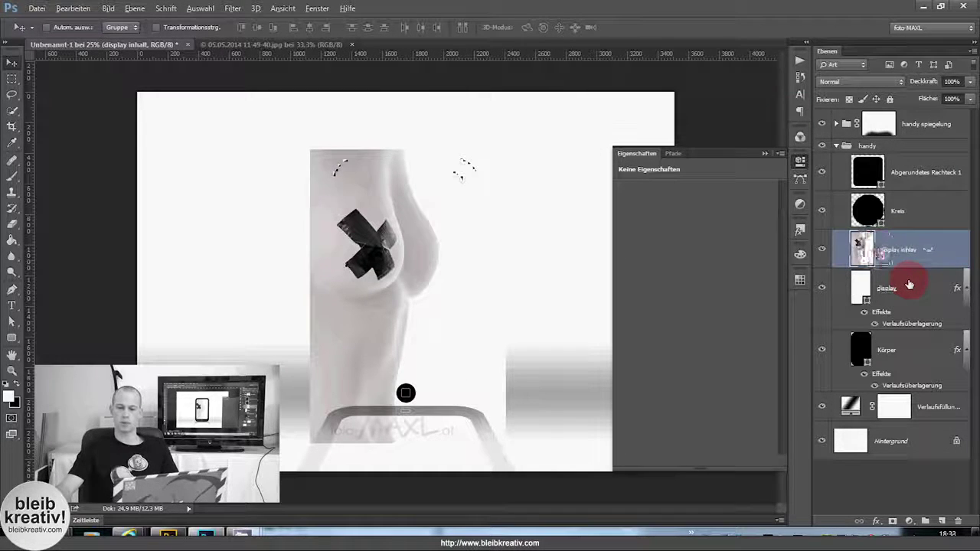
alt+click(888, 268)
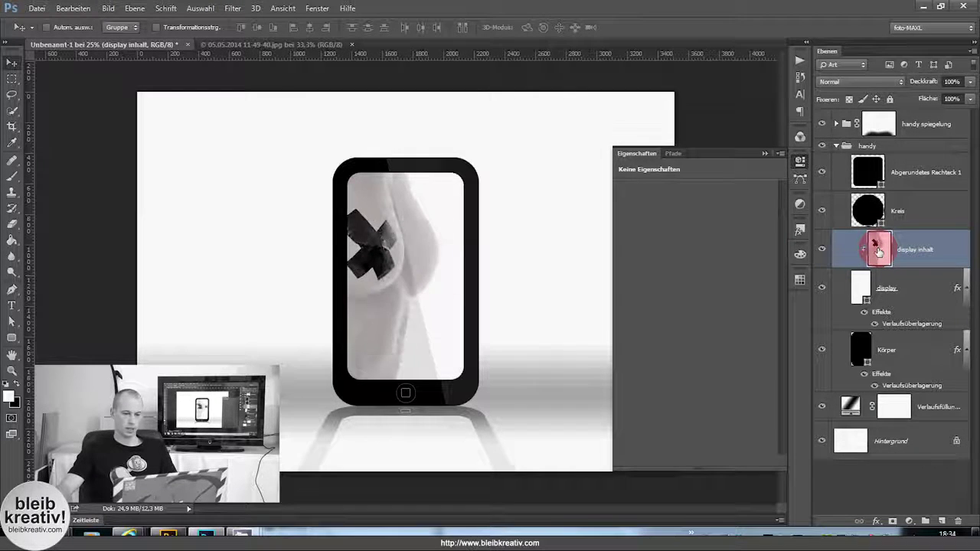
drag(398, 264, 426, 293)
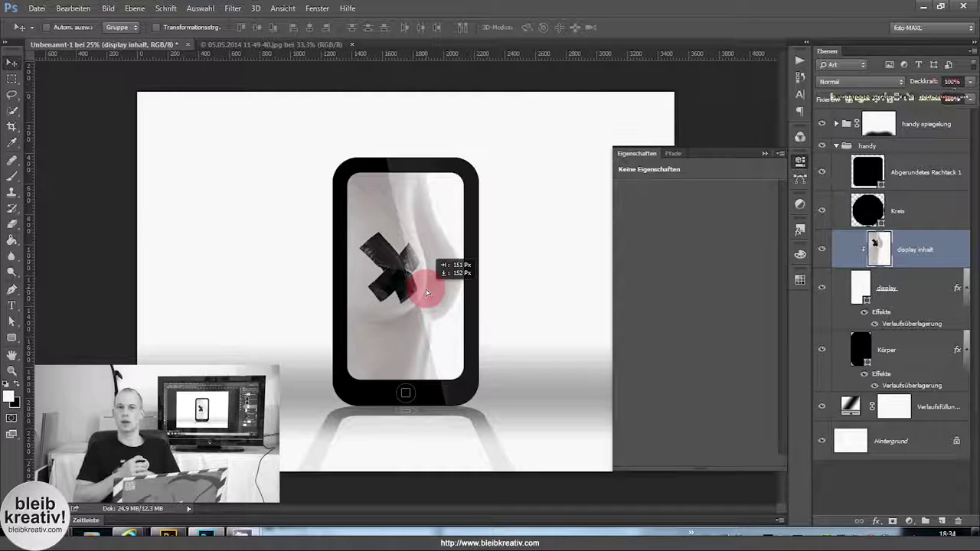
click(951, 82)
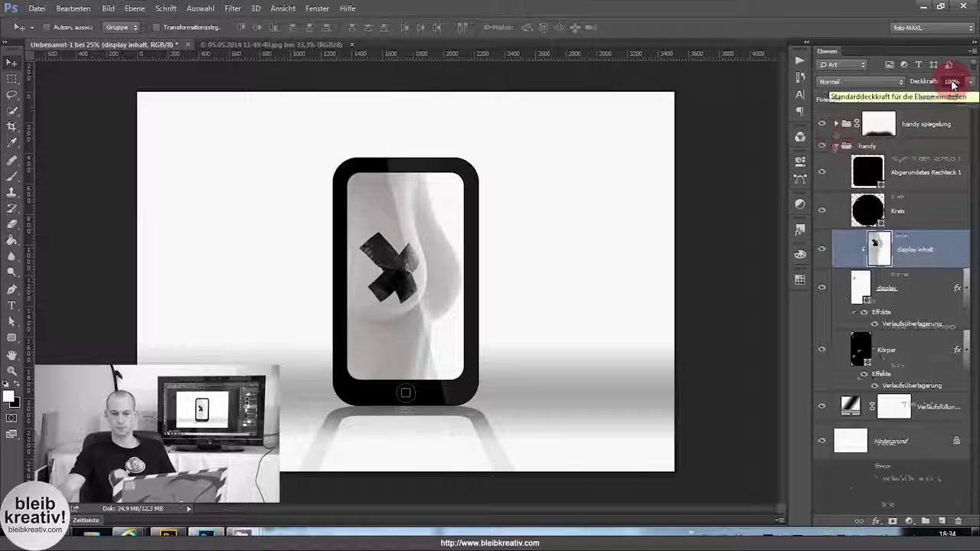
click(836, 123)
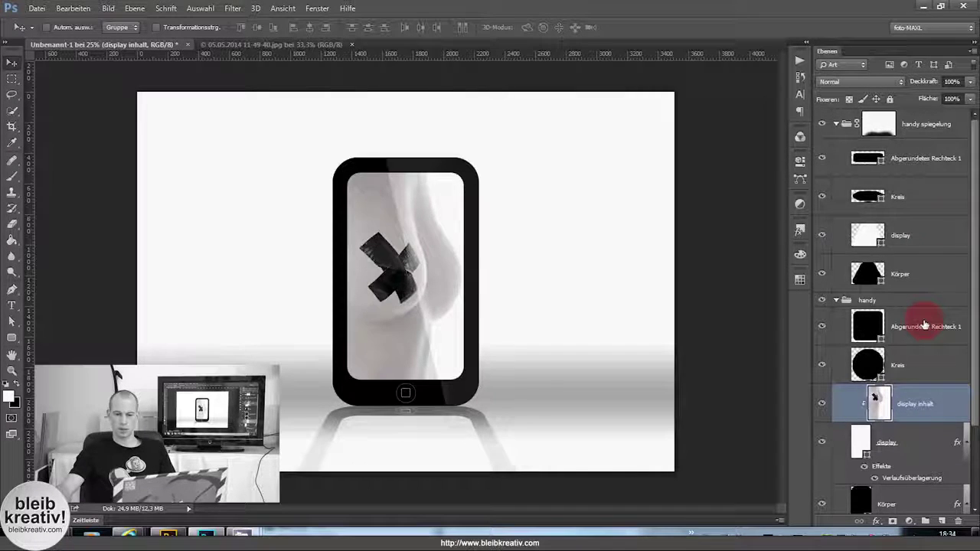
Step: Duplicate 'display inhalt' as 'display inhalt kopieren' inside the 'handy spiegelung' group
drag(923, 326, 941, 227)
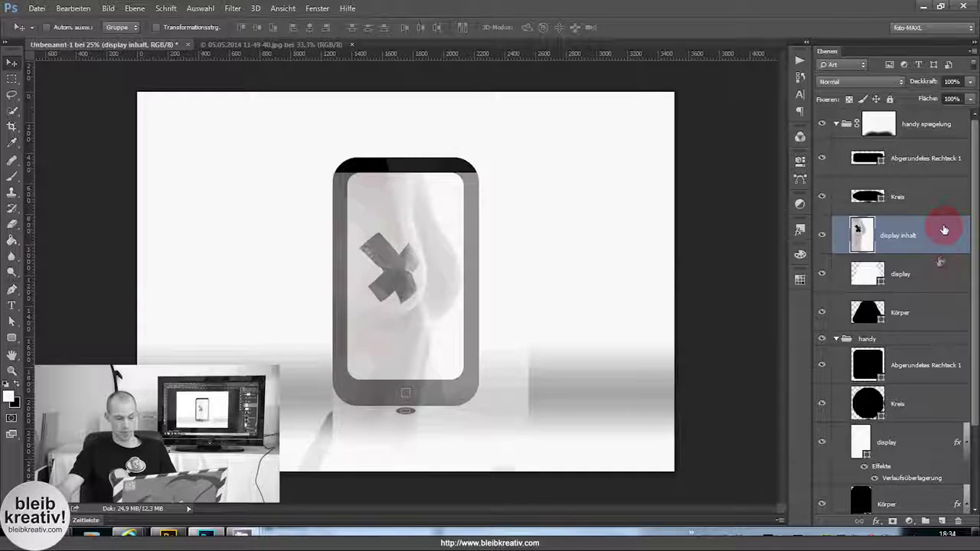
key(ctrl+z)
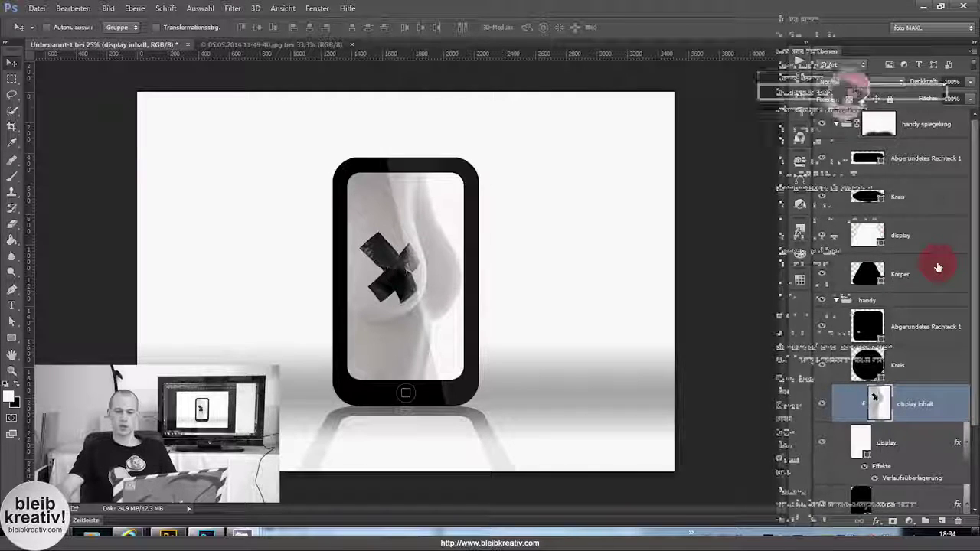
click(871, 200)
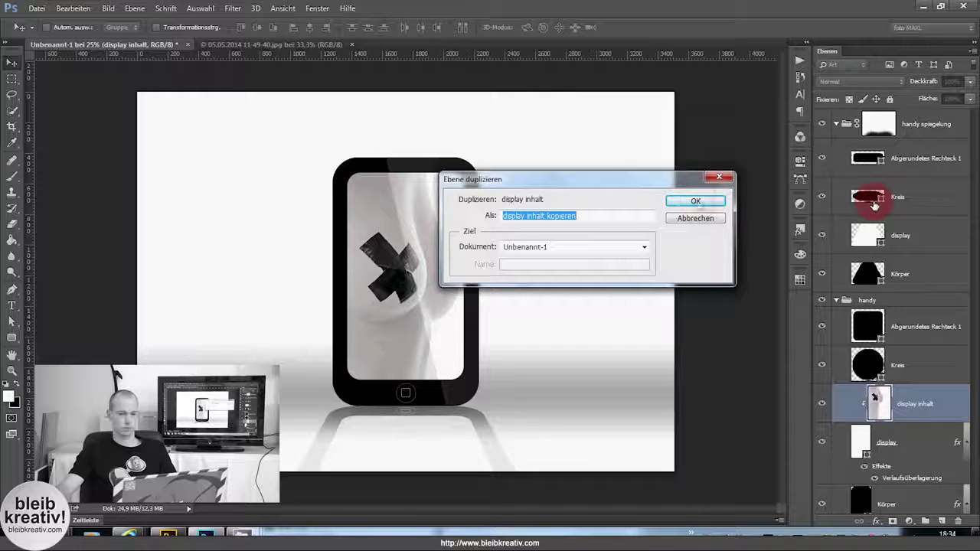
click(693, 201)
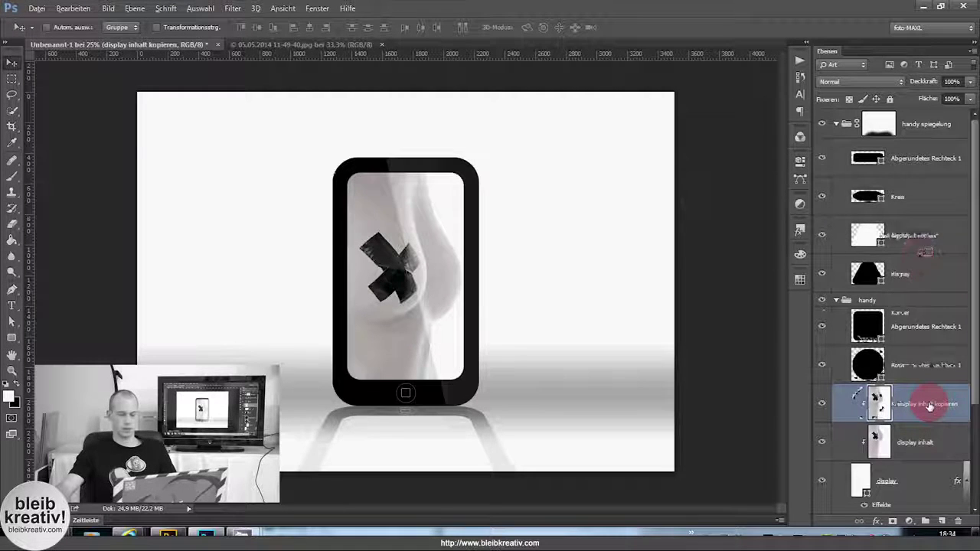
drag(928, 405, 925, 277)
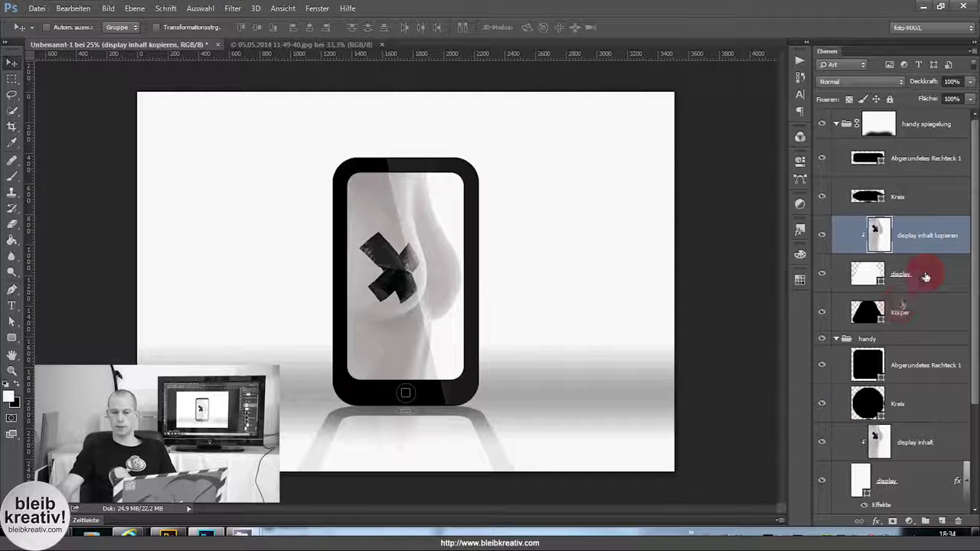
Step: Flip the photo copy vertically and align it with the reflected screen below the phone
mouse_move(409, 203)
mouse_down()
mouse_move(410, 429)
mouse_move(441, 356)
mouse_up()
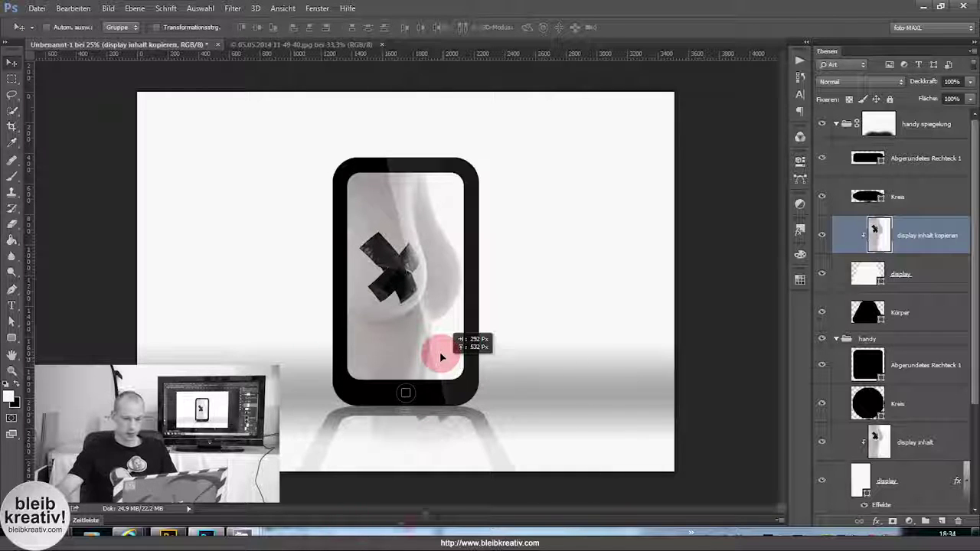
key(ctrl+t)
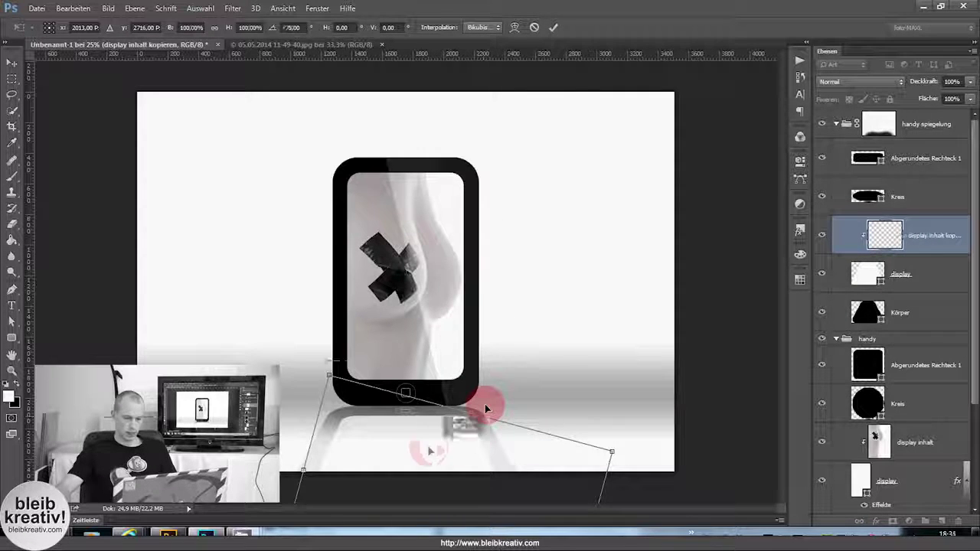
drag(484, 404, 413, 451)
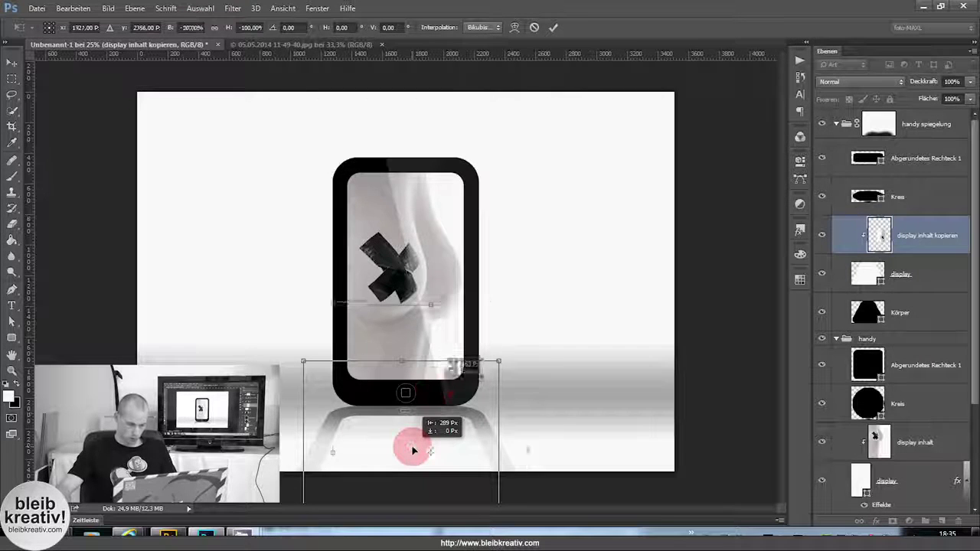
drag(446, 419, 476, 373)
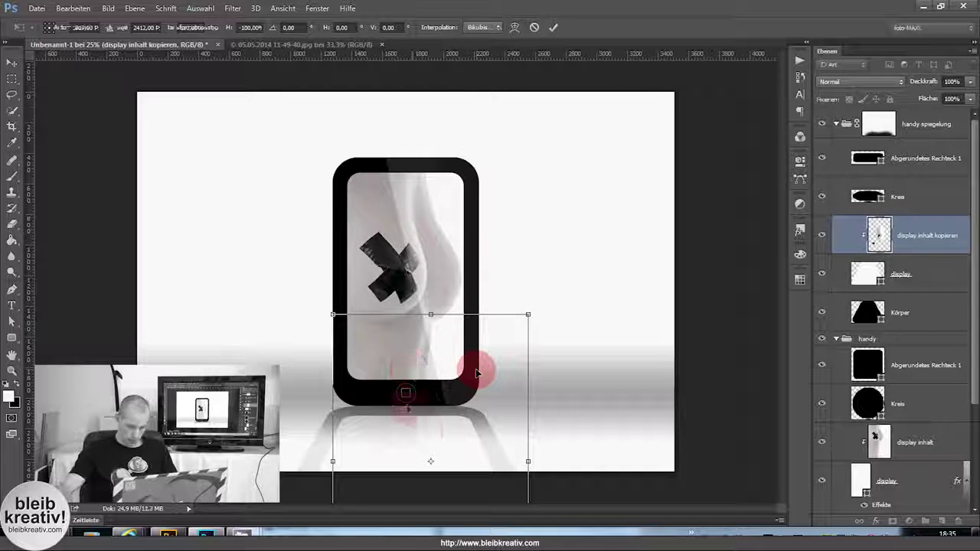
key(Return)
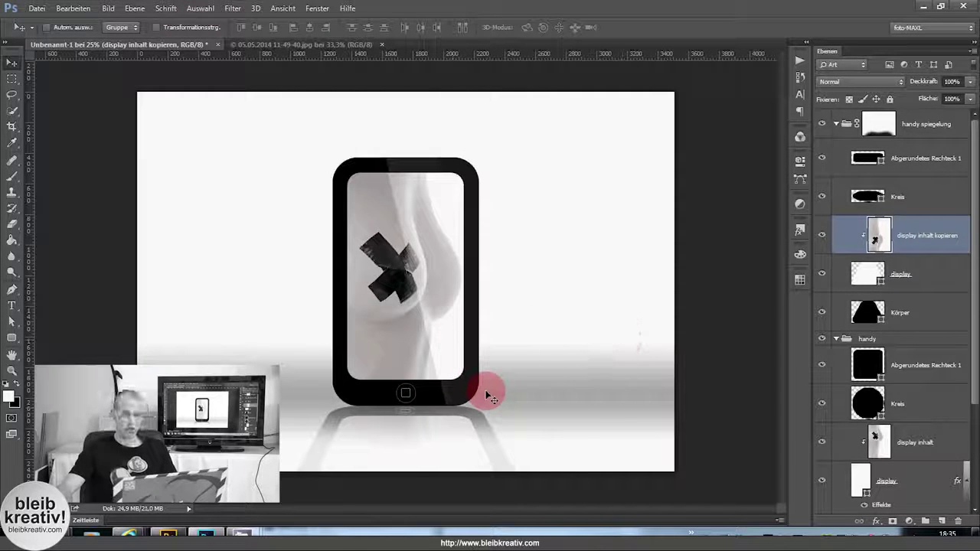